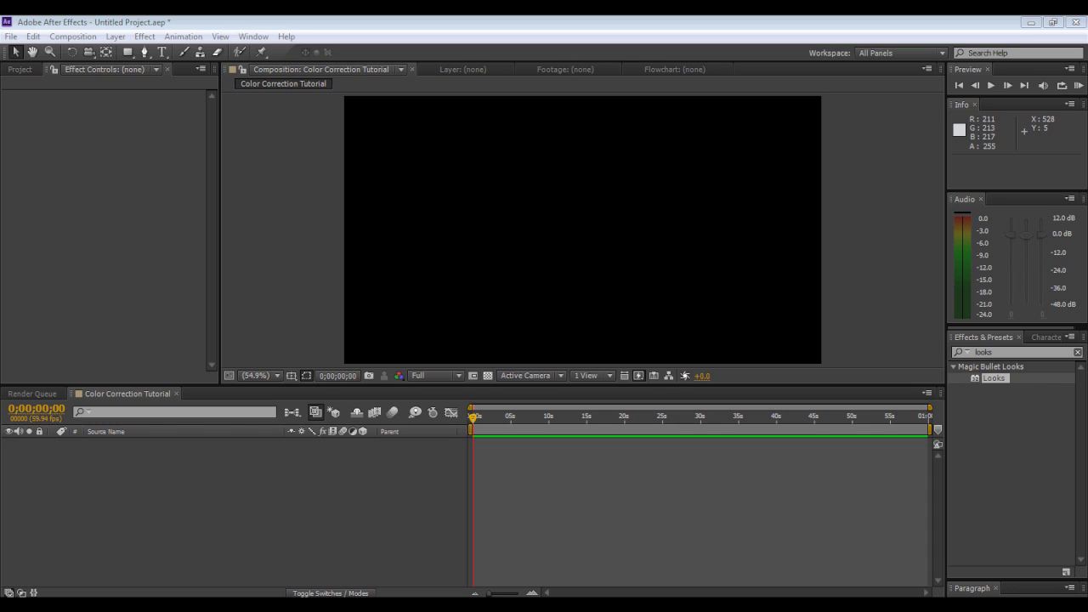
- Import the video file 1080 Over The Wall from the mini edit folder as footage
left_click(1007, 451)
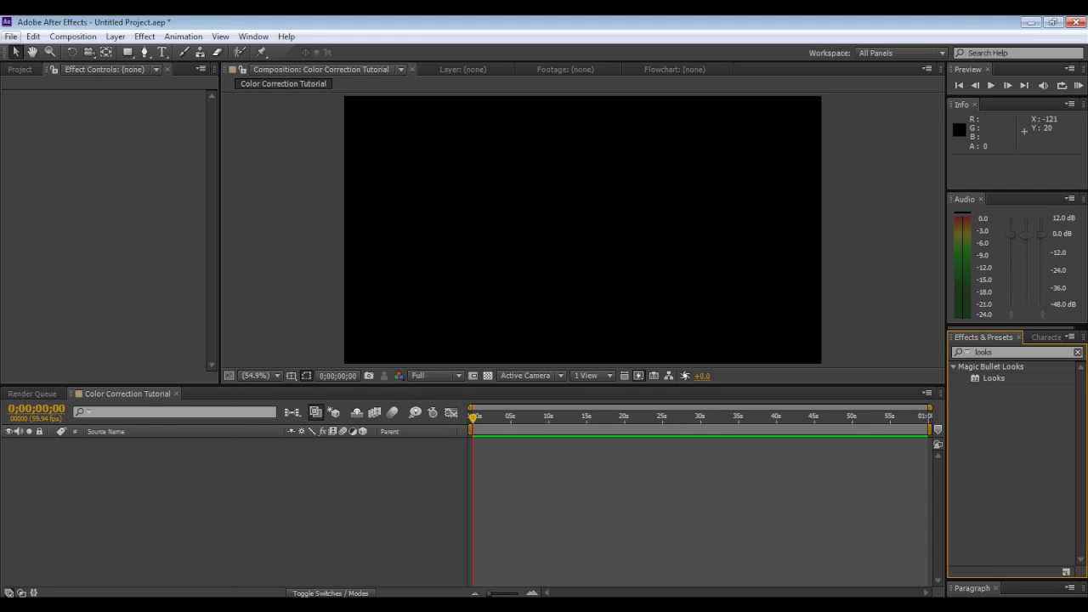
left_click(11, 37)
mouse_move(102, 213)
key("Up")
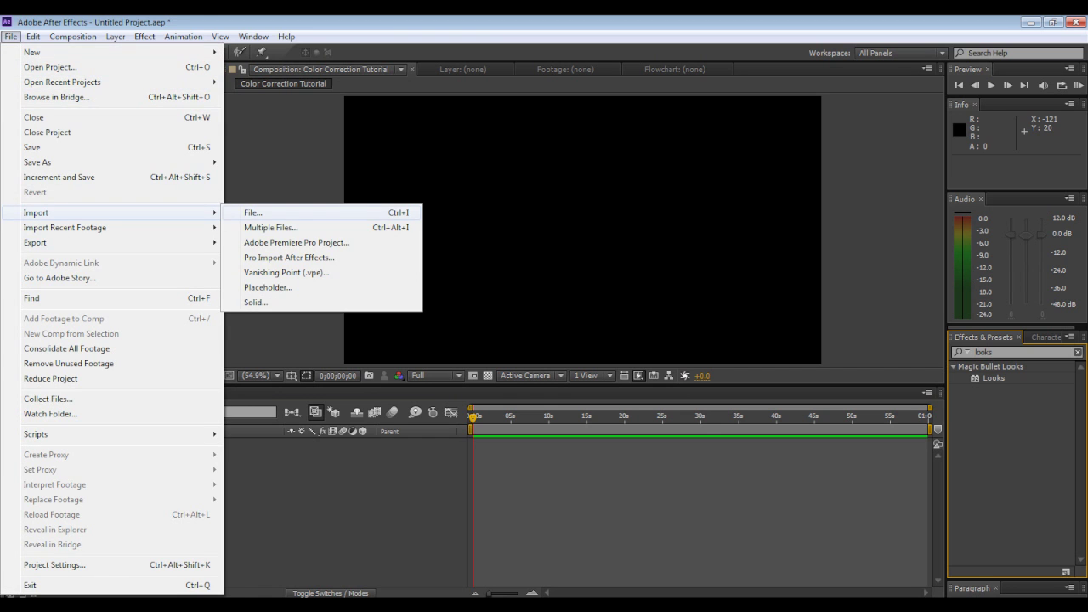
key("Return")
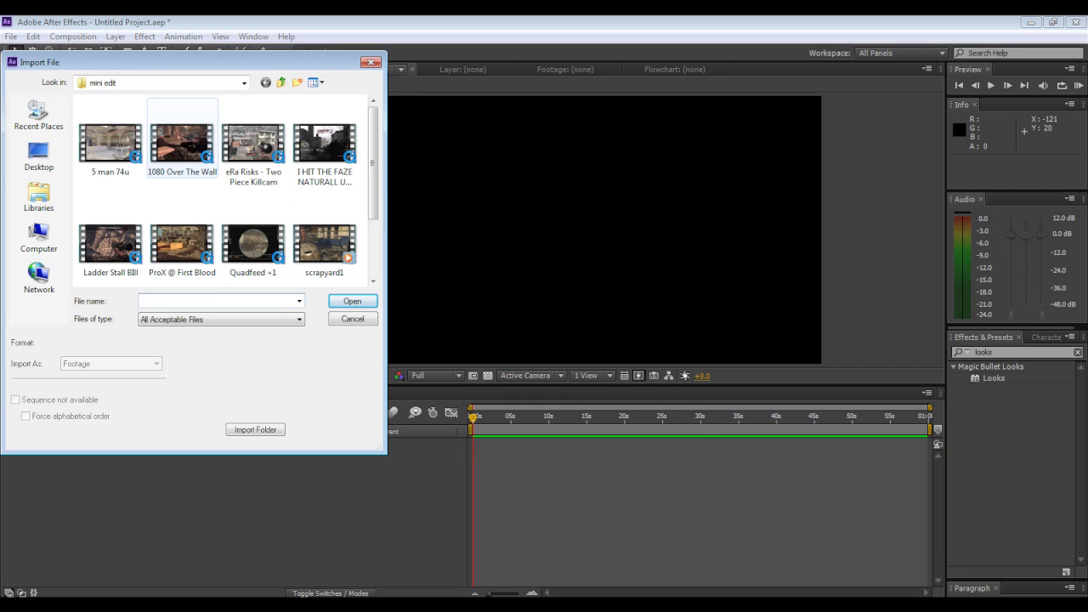
left_click(183, 148)
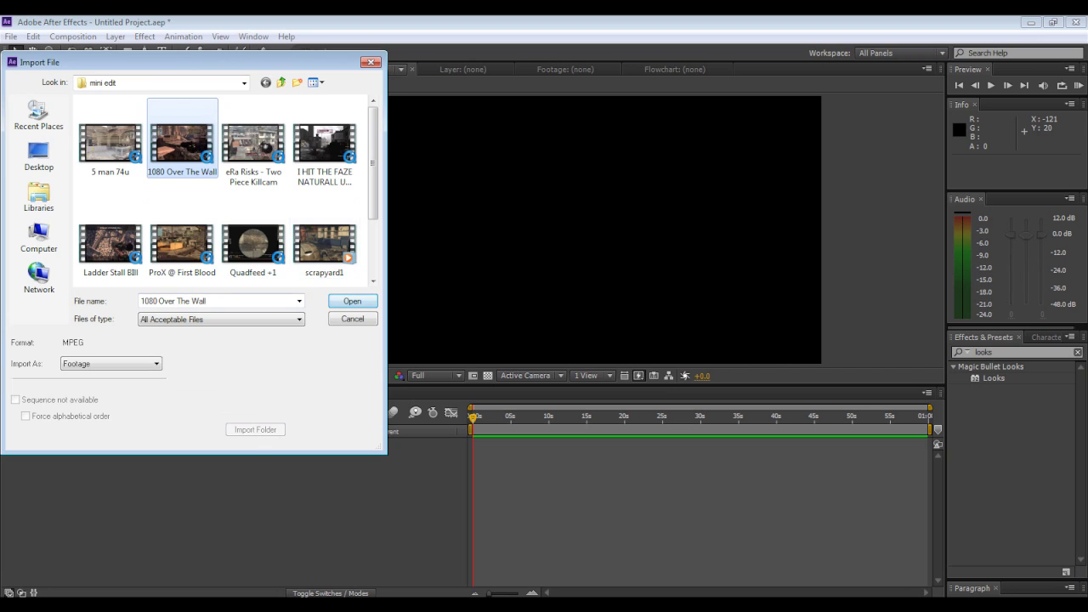
key("Return")
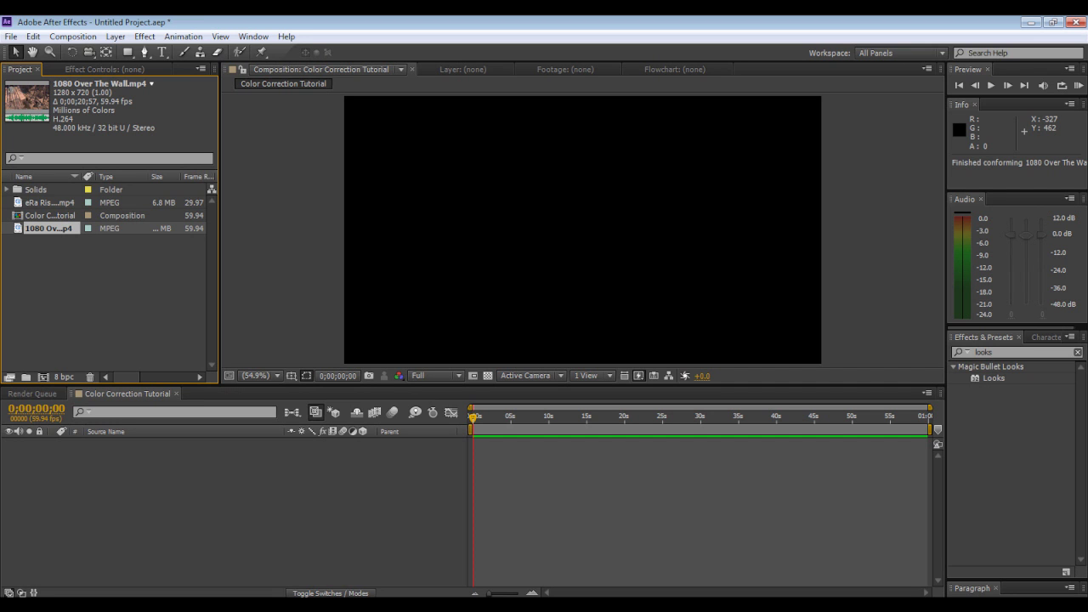
- Review the Color Correction Tutorial composition's settings, including its duration, and accept them as they are
left_click(73, 36)
left_click(73, 37)
left_click_drag(472, 417, 484, 418)
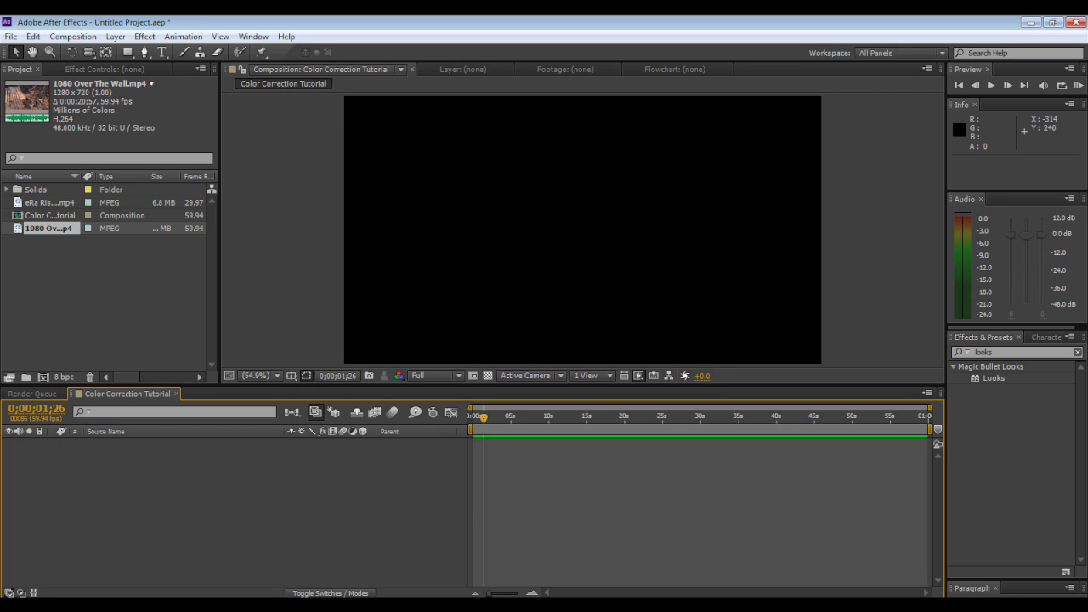
key("alt+c")
key("Down")
key("Return")
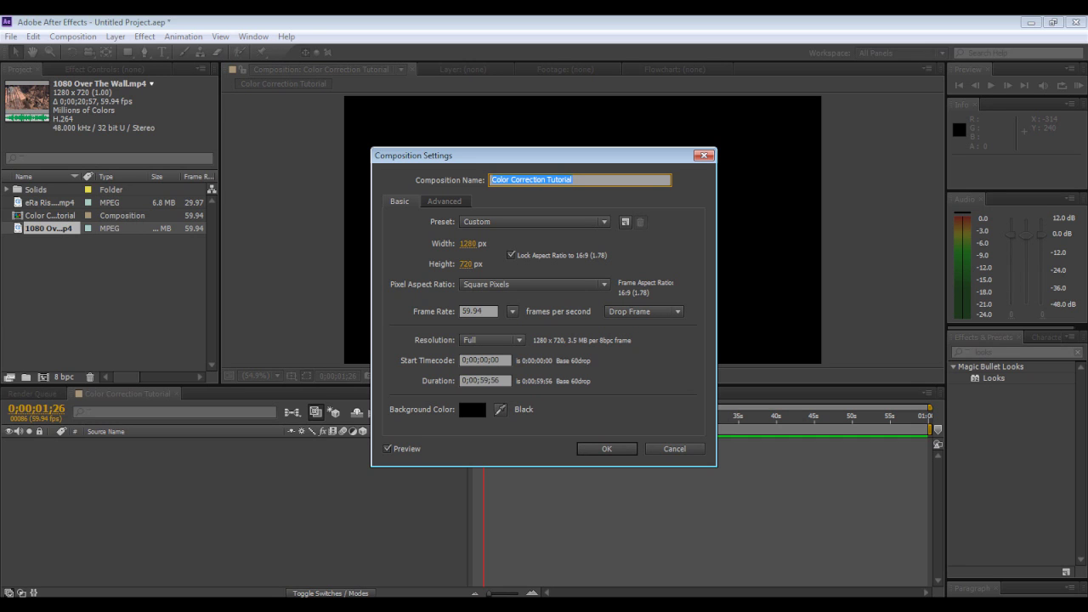
left_click(486, 380)
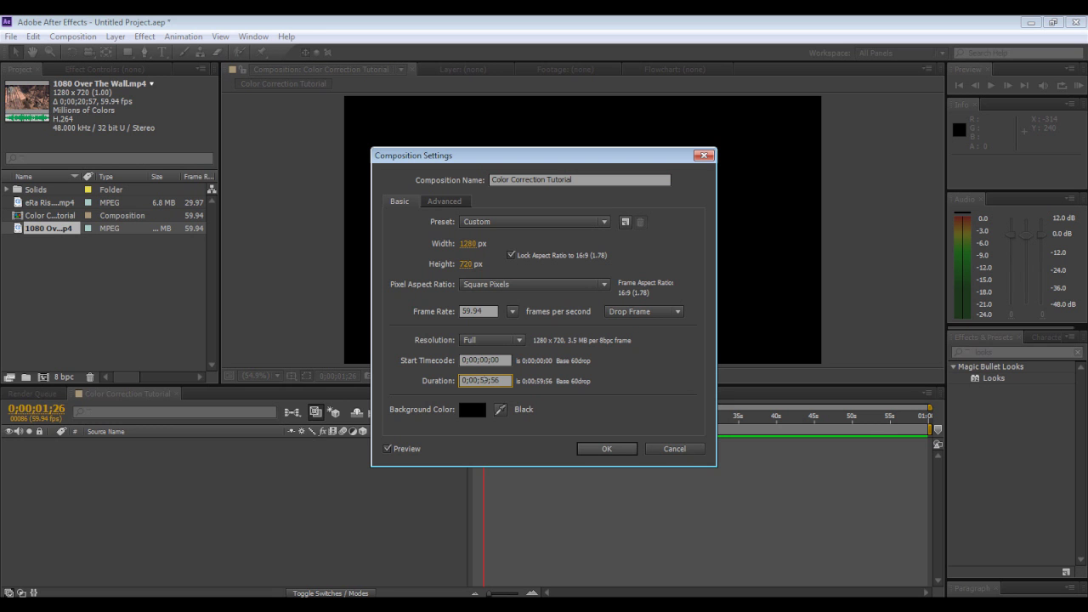
left_click(606, 448)
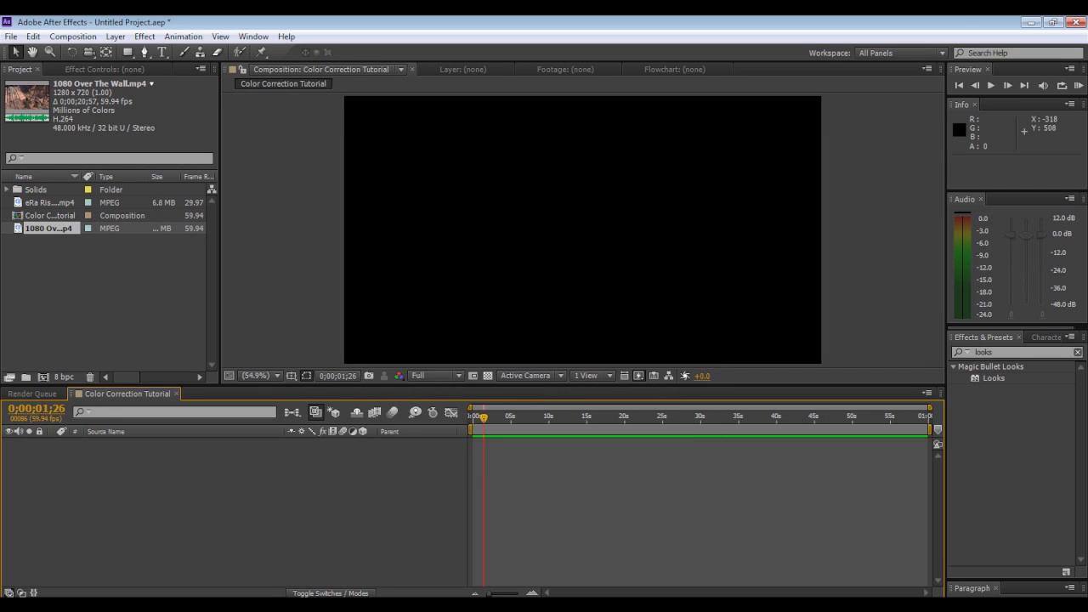
- Add the eRa Risks - Two Piece Killcam clip to the timeline near the start of the composition and preview it
left_click_drag(51, 202, 502, 444)
key("Home")
key("space")
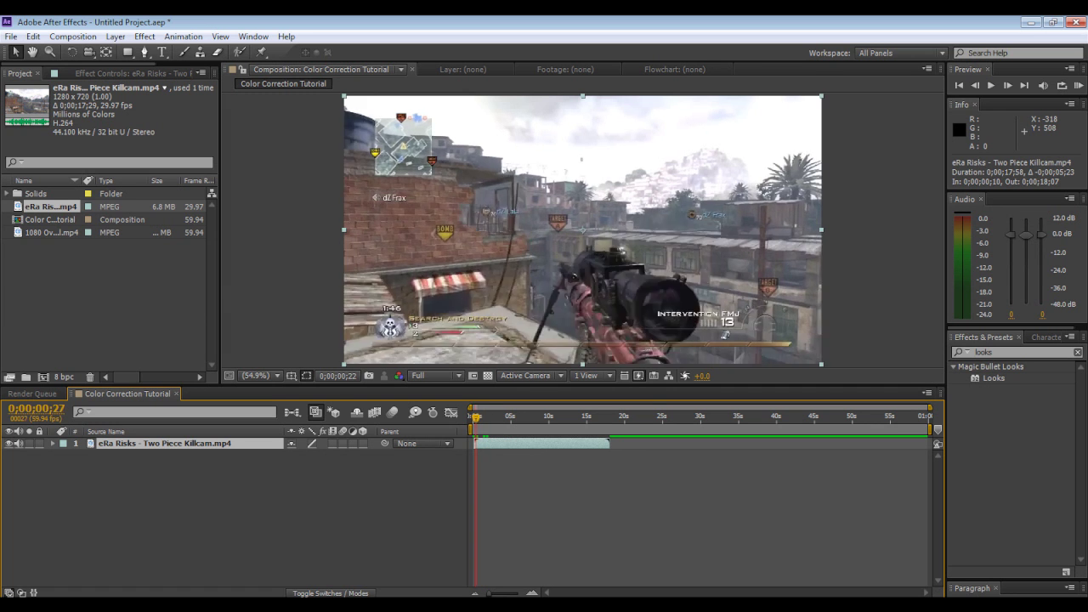
left_click_drag(501, 444, 503, 443)
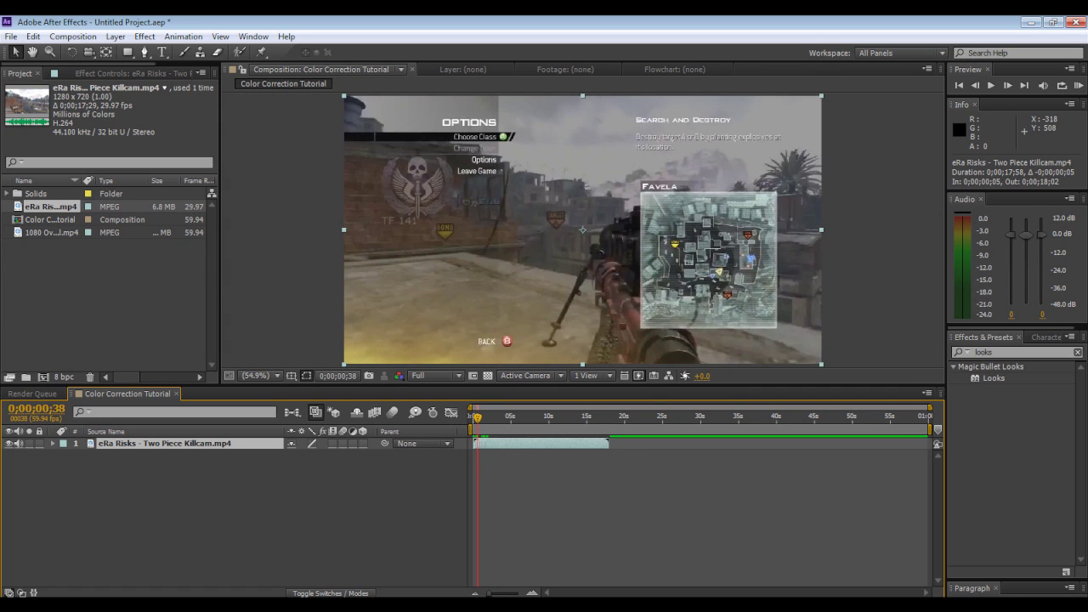
key("space")
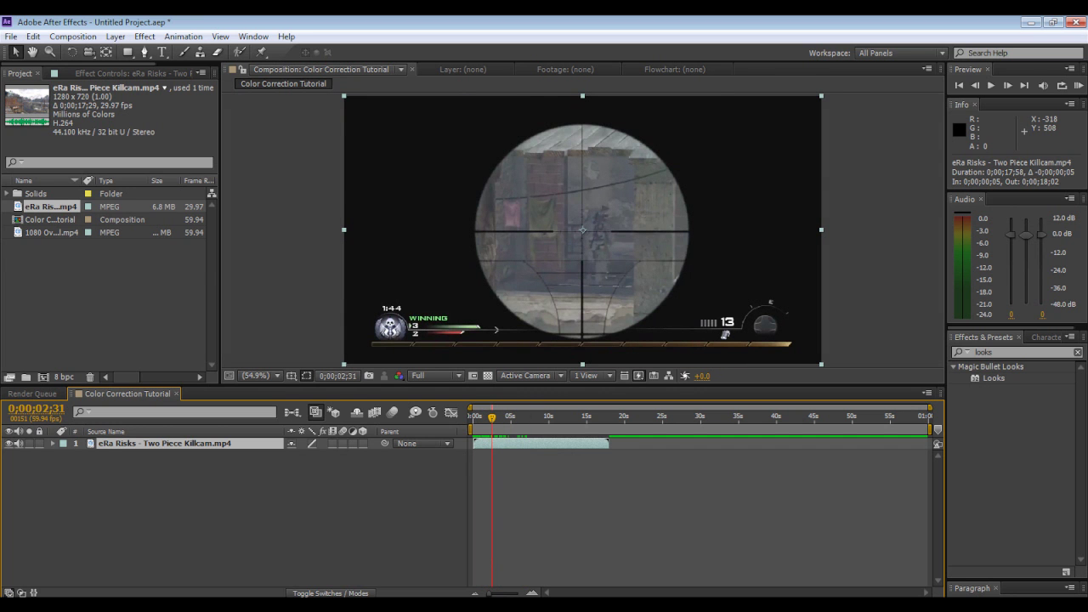
- Mute the eRa Risks - Two Piece Killcam layer by setting its Audio Levels to -100 dB
left_click(52, 444)
left_click(64, 467)
left_click(299, 479)
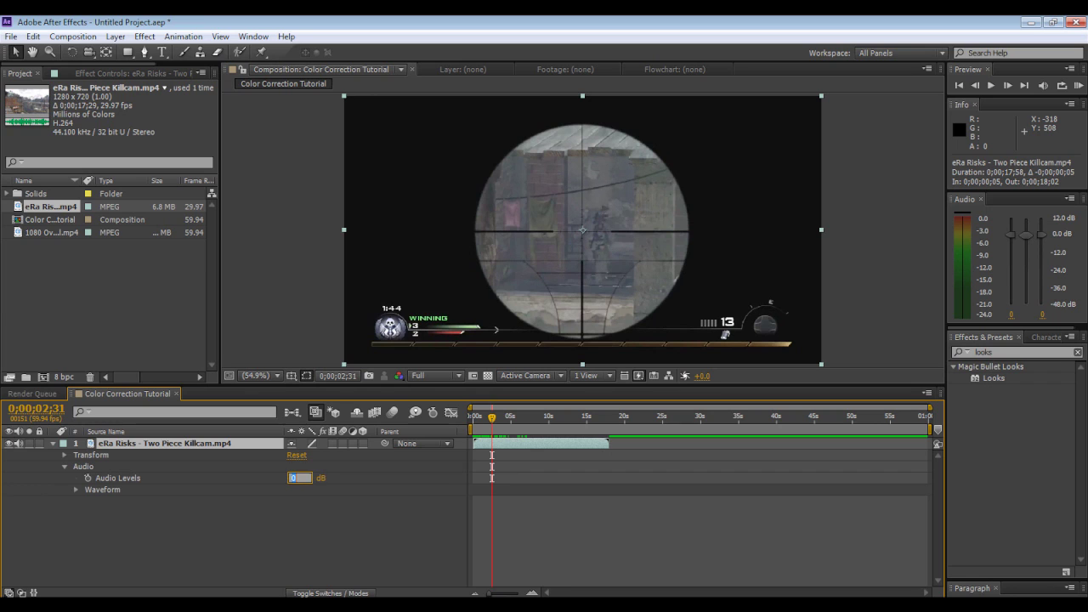
type("02;3")
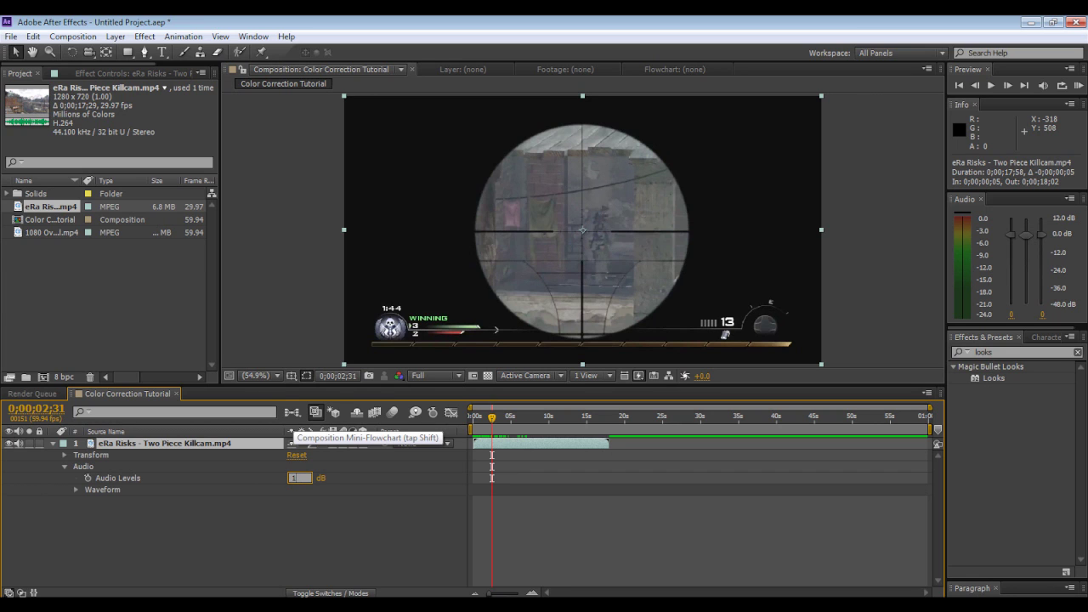
type("1")
key("BackSpace")
key("BackSpace")
type("-100")
key("Return")
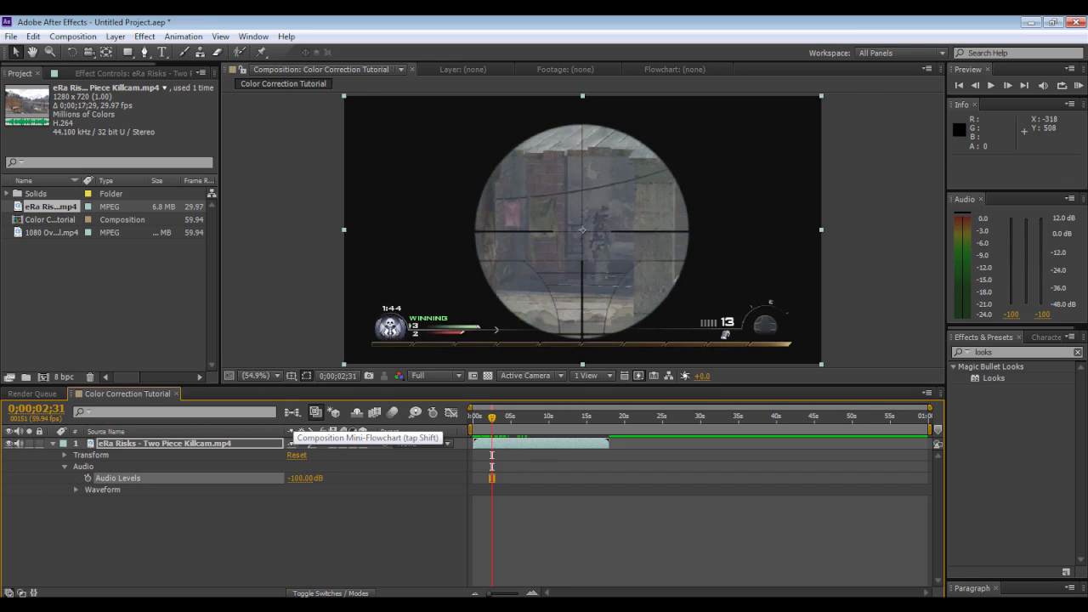
left_click(52, 444)
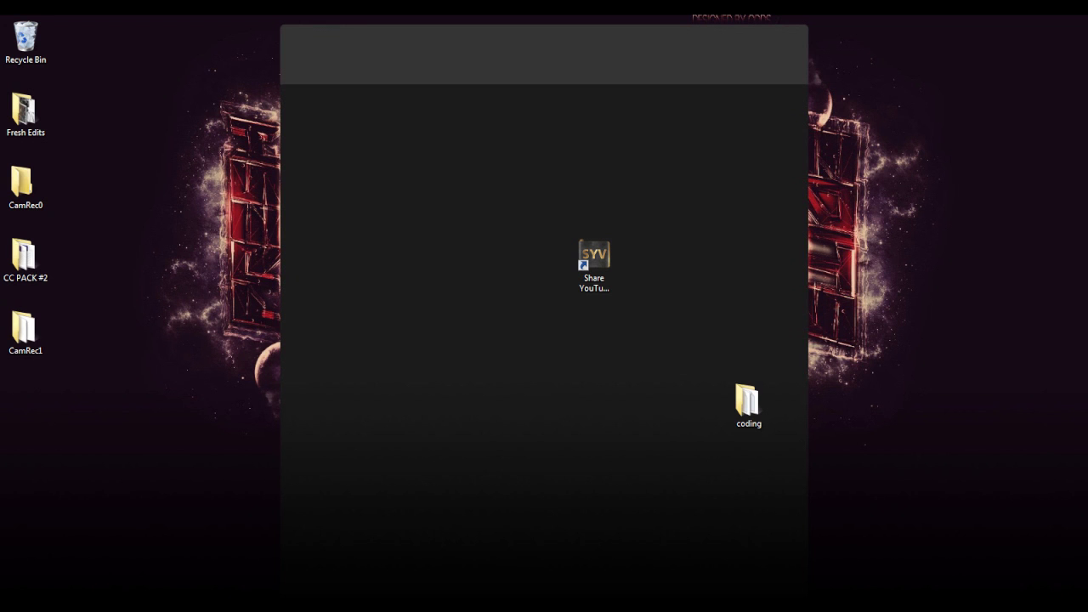
- Open the CC PACK #2 folder on the desktop and move all its After Effects preset files into the FFX subfolder
double_click(24, 260)
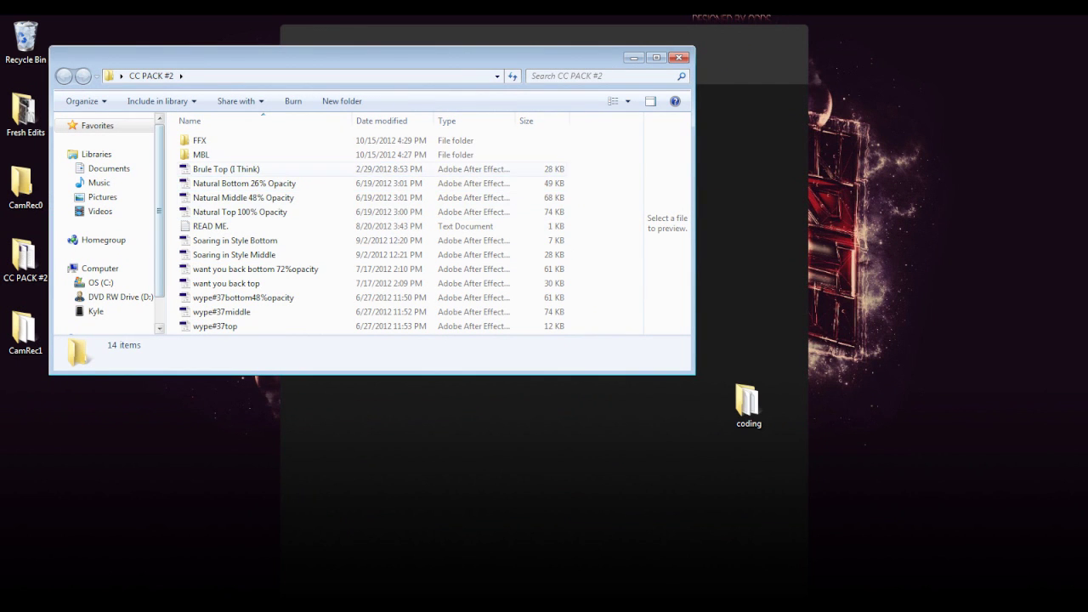
left_click_drag(169, 166, 204, 140)
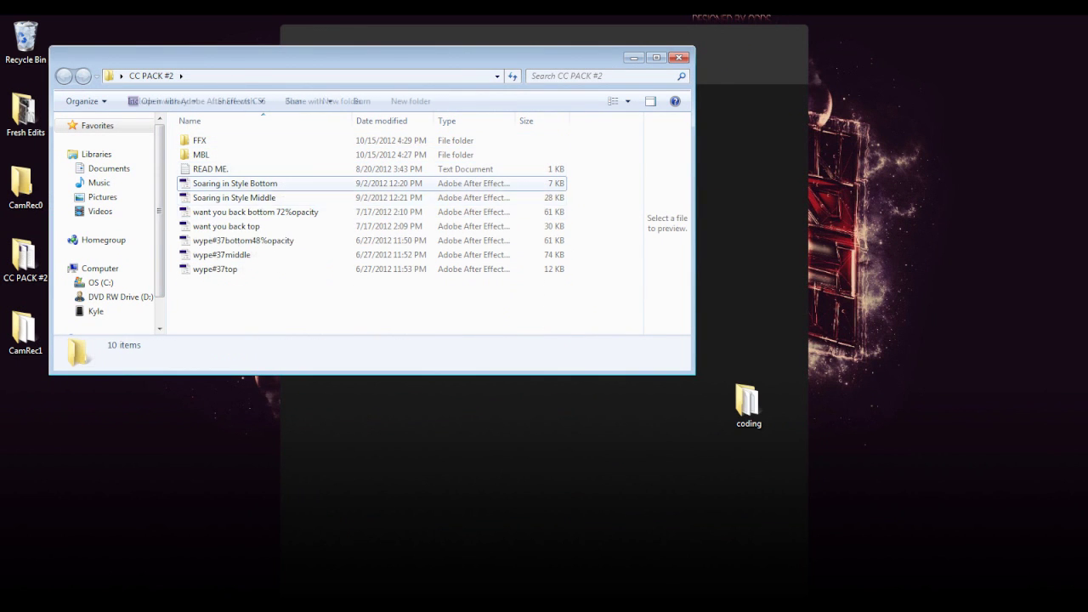
left_click_drag(213, 270, 209, 179)
left_click(221, 301)
left_click_drag(213, 241, 207, 141)
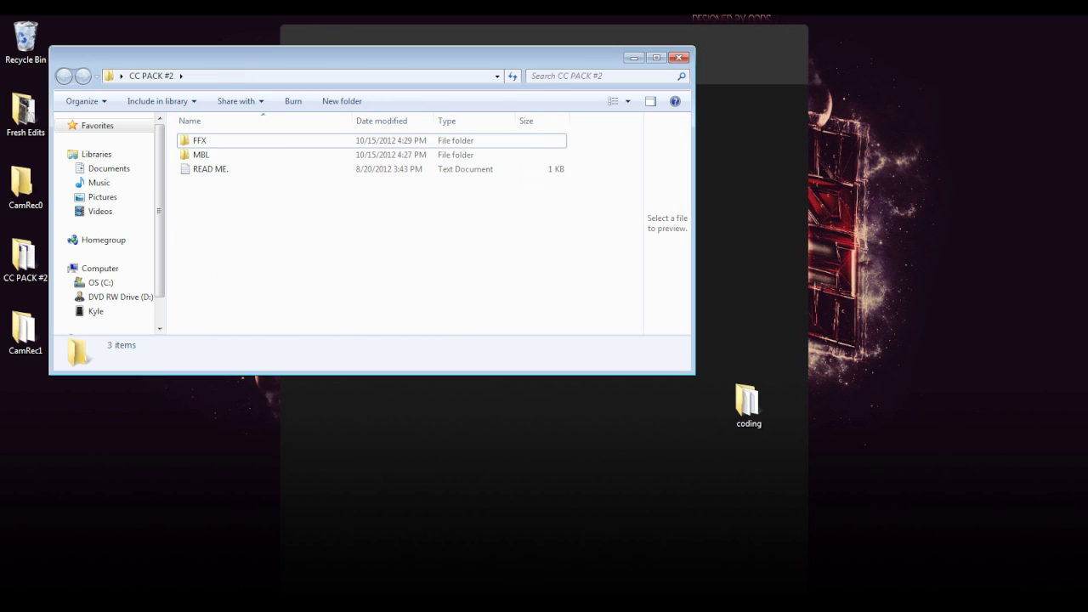
- Maximize the CC PACK #2 window and open the FFX folder to view its preset files
left_click(657, 56)
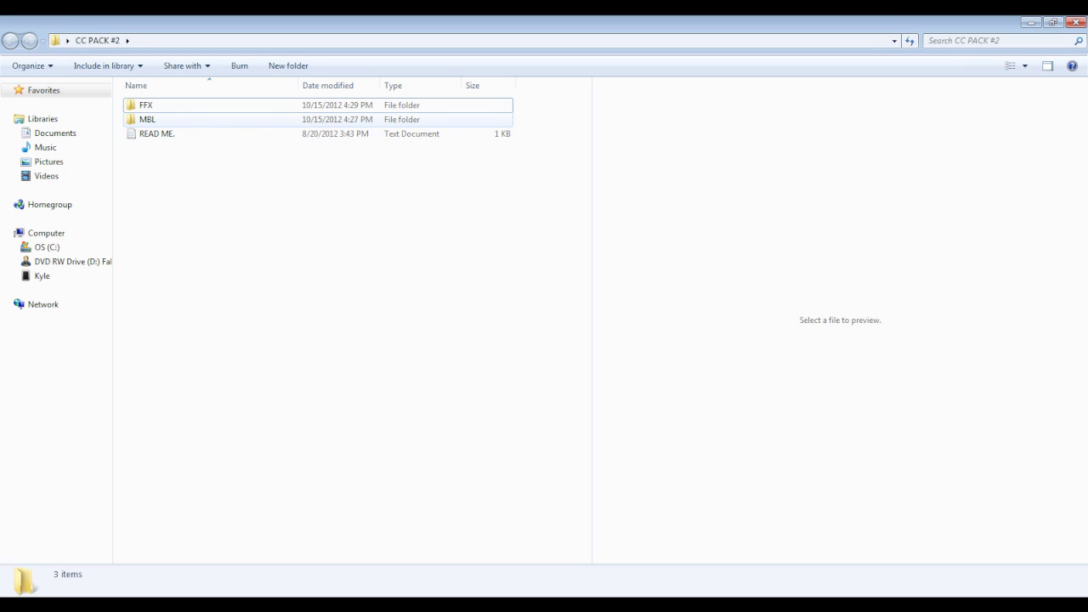
left_click(146, 105)
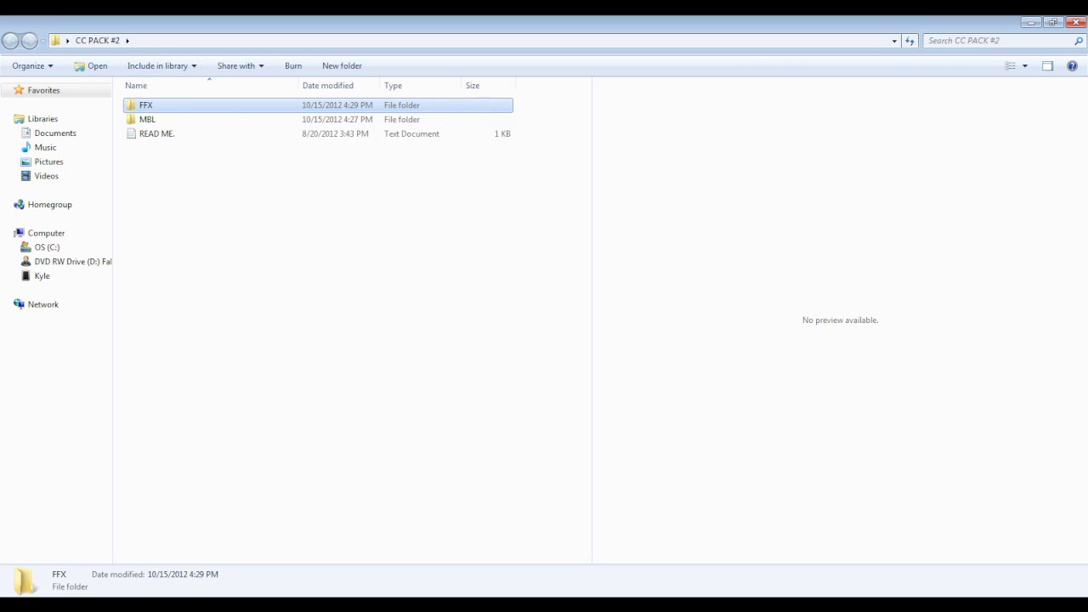
left_click(146, 106)
key("Return")
key("Return")
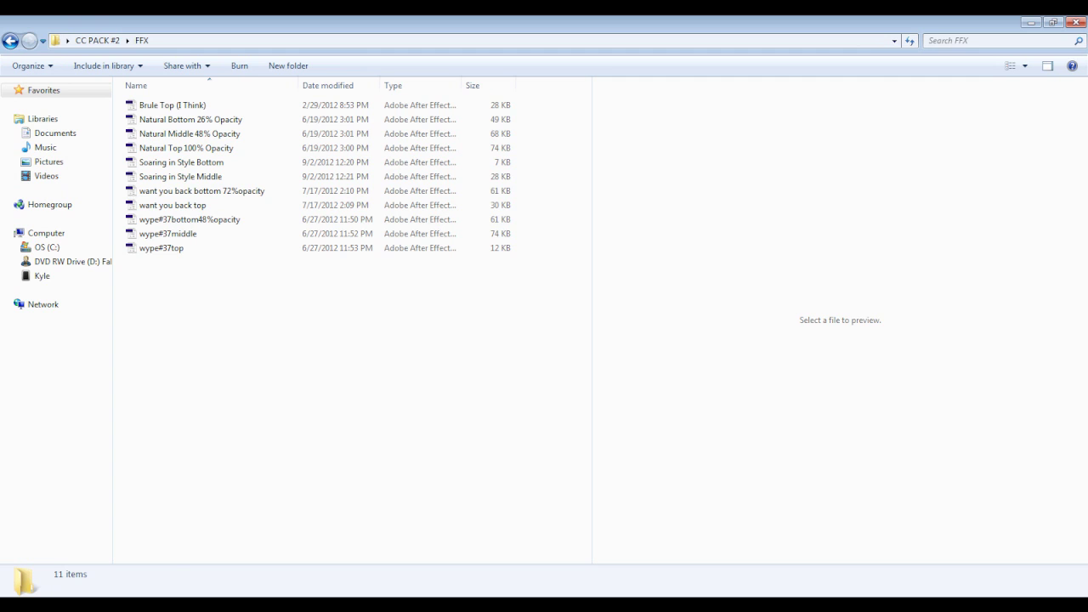
- Switch back to After Effects, clear the effects search and find the CLEAN preset under Animation Presets > Presets > CC Pack > Spin
key("alt+Tab")
left_click(1003, 352)
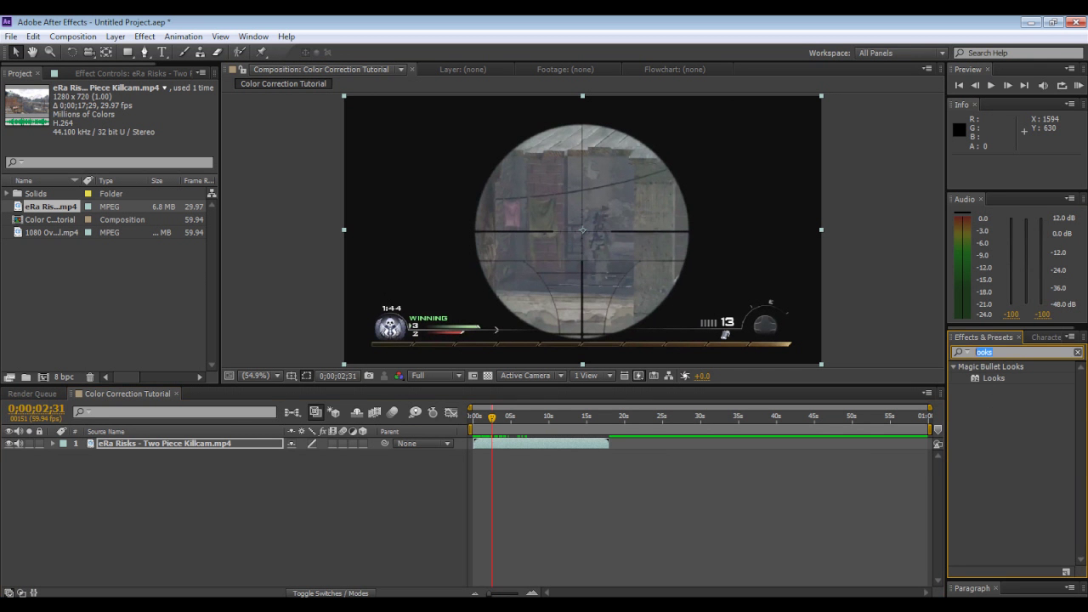
key("BackSpace")
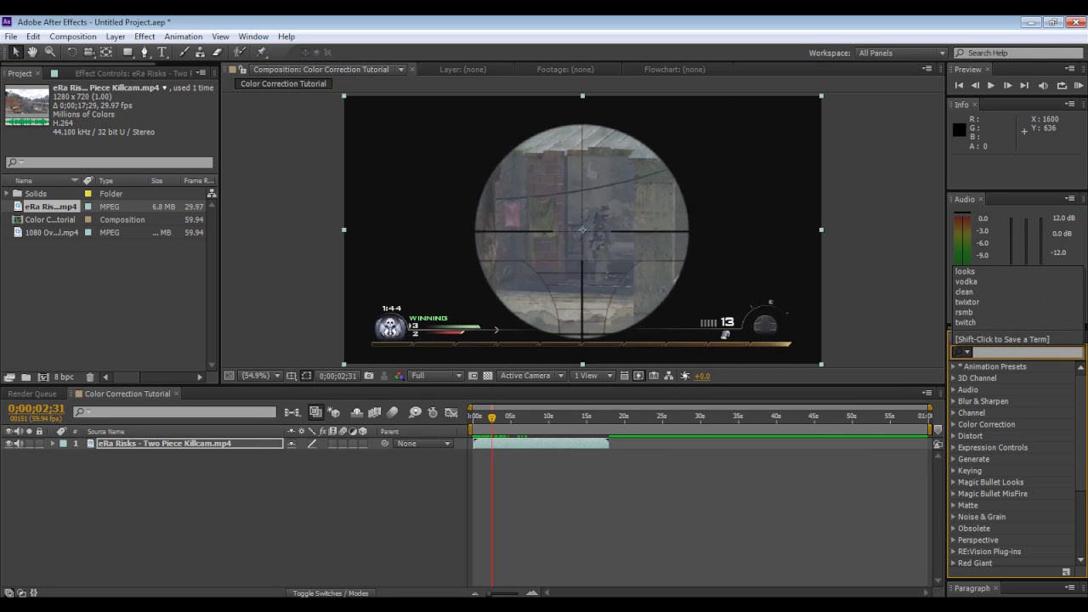
left_click(954, 367)
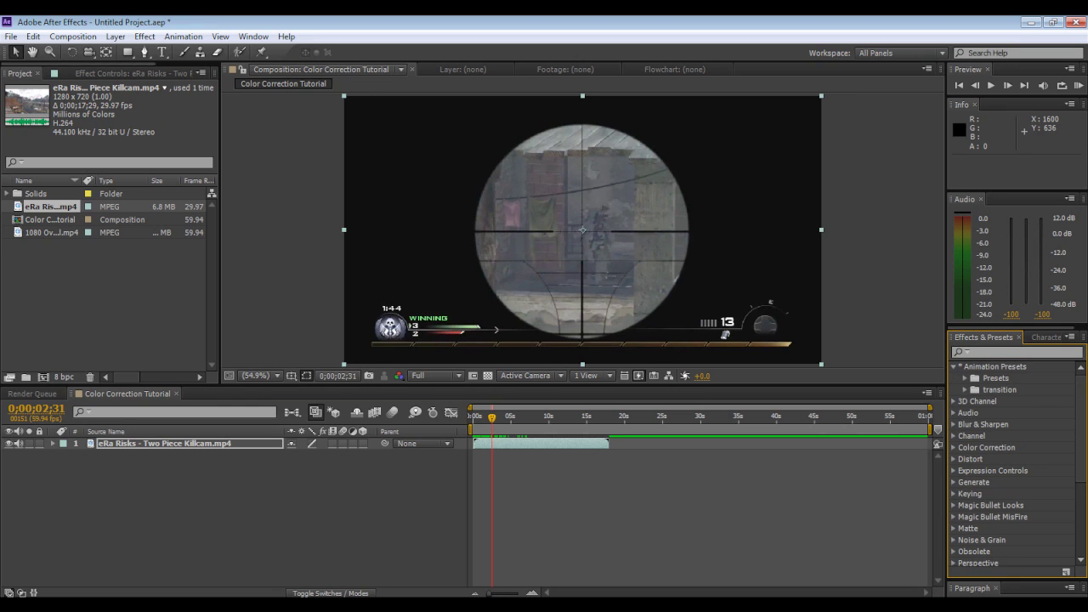
left_click(964, 378)
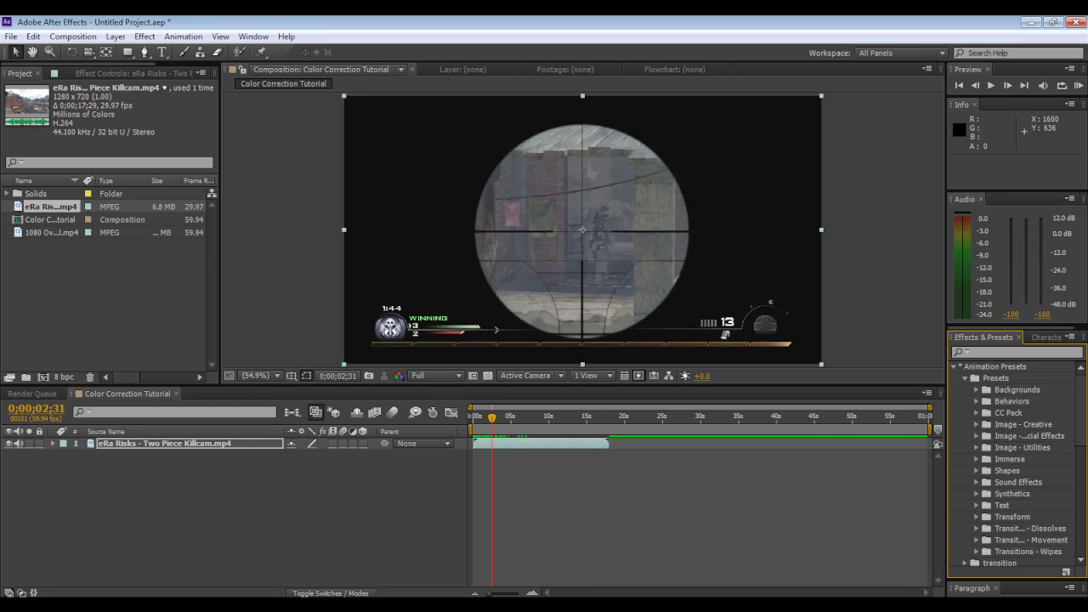
left_click(977, 413)
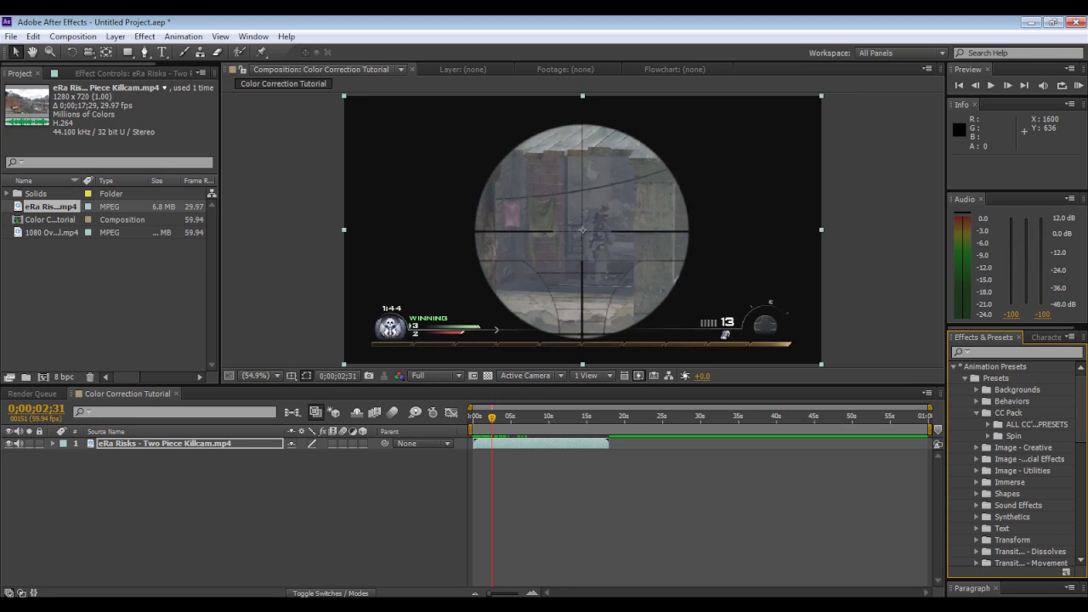
left_click(988, 436)
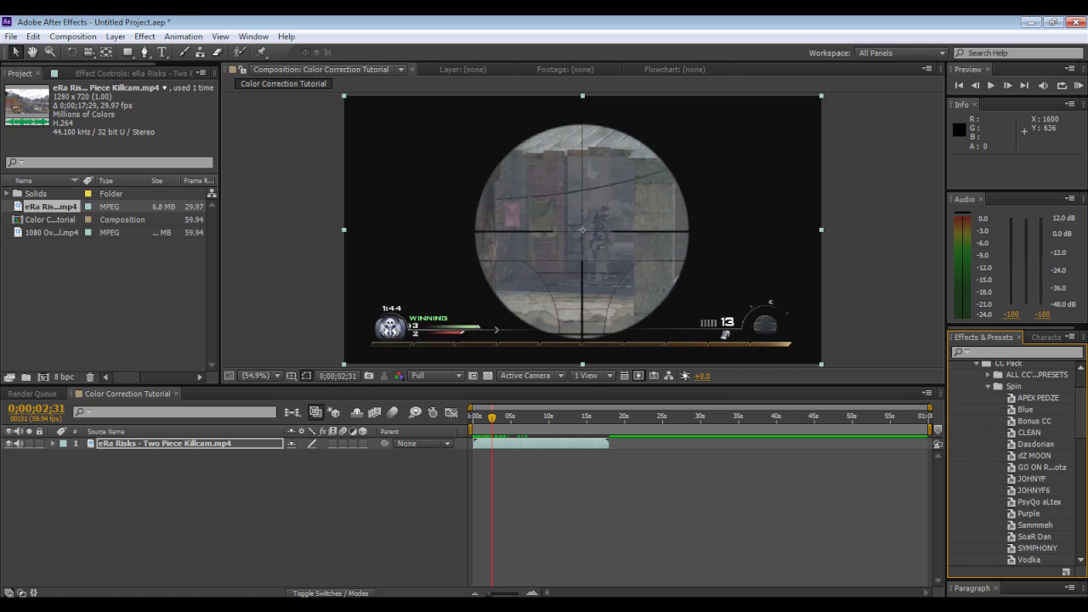
mouse_move(1028, 432)
left_mouse_down()
mouse_move(310, 432)
mouse_move(531, 462)
mouse_move(491, 435)
mouse_move(1038, 451)
mouse_move(1030, 435)
left_mouse_up()
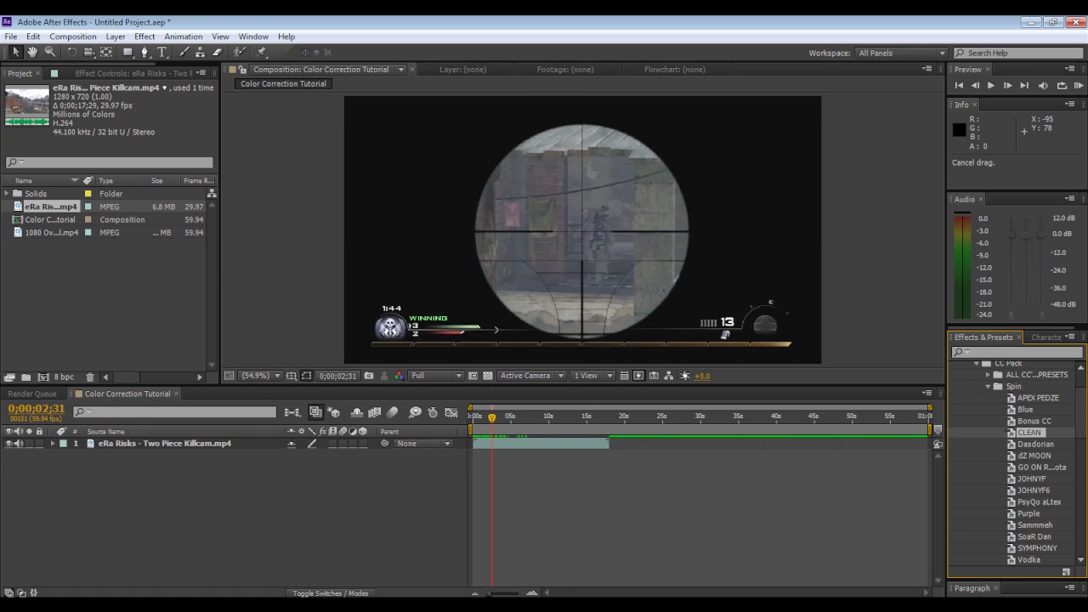
- Return to the start of the composition and add a new adjustment layer above the clip
left_click(115, 36)
left_click(115, 37)
left_click_drag(491, 417, 469, 418)
left_click(116, 37)
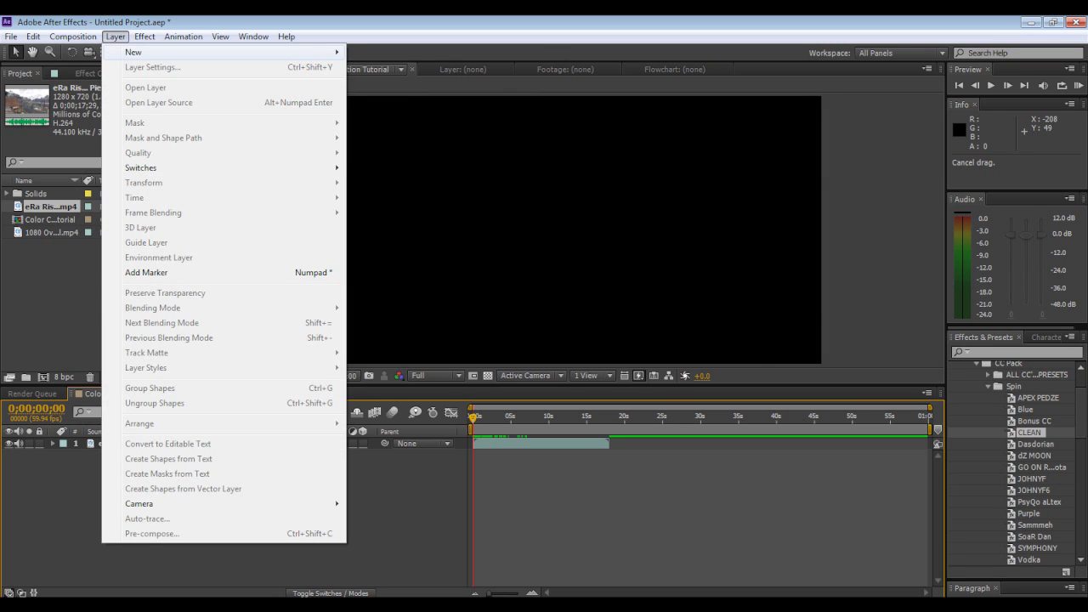
mouse_move(135, 53)
key("Down")
key("Down")
key("Down")
key("Down")
key("Down")
key("Down")
key("Down")
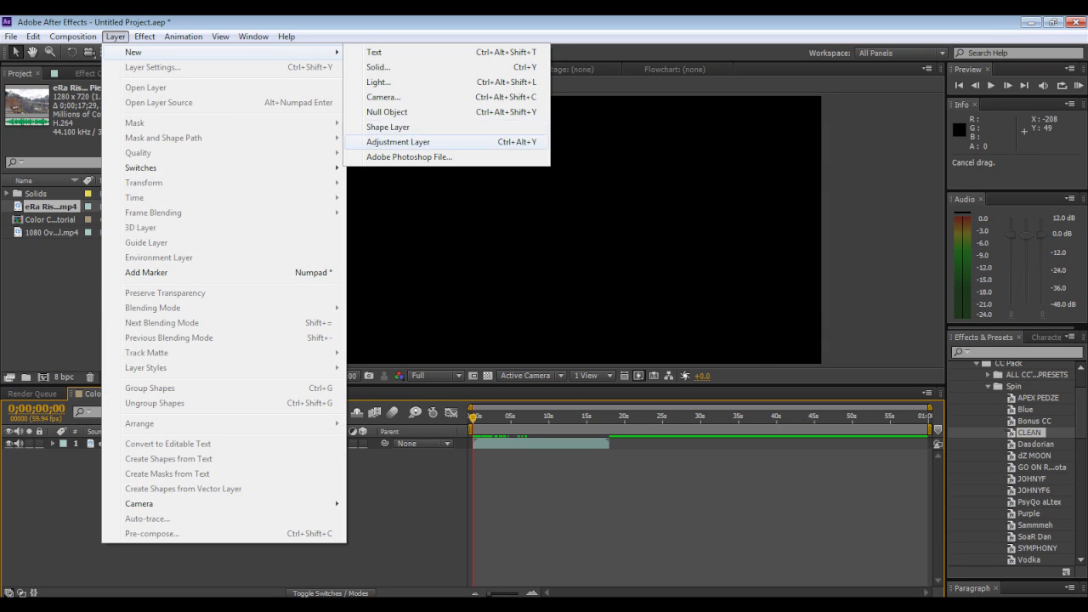
key("Return")
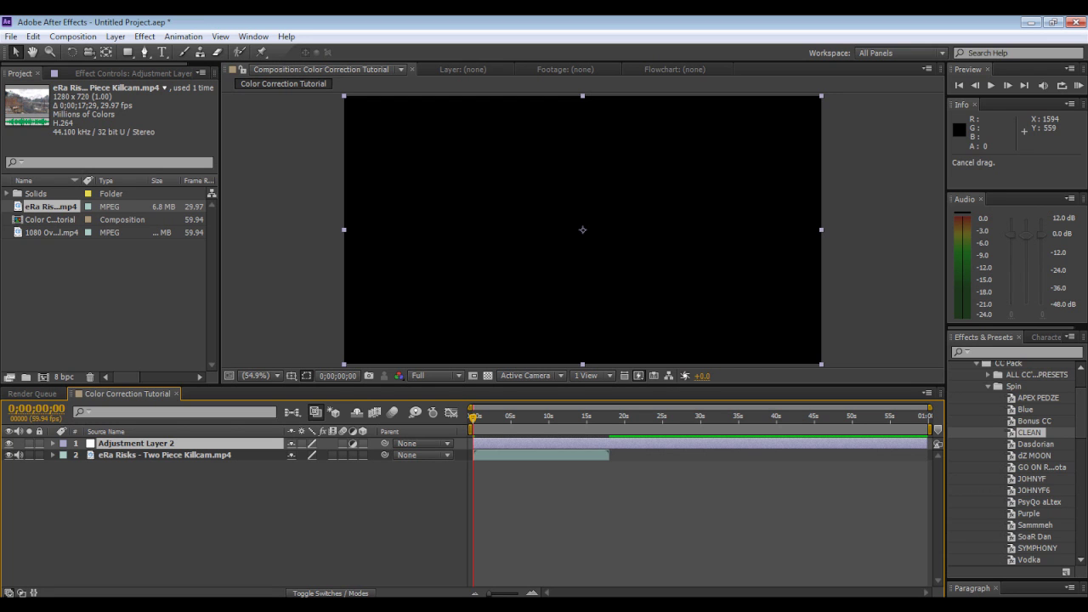
- Apply the CLEAN preset to the adjustment layer and preview the colour-corrected clip
left_click_drag(1028, 433, 522, 443)
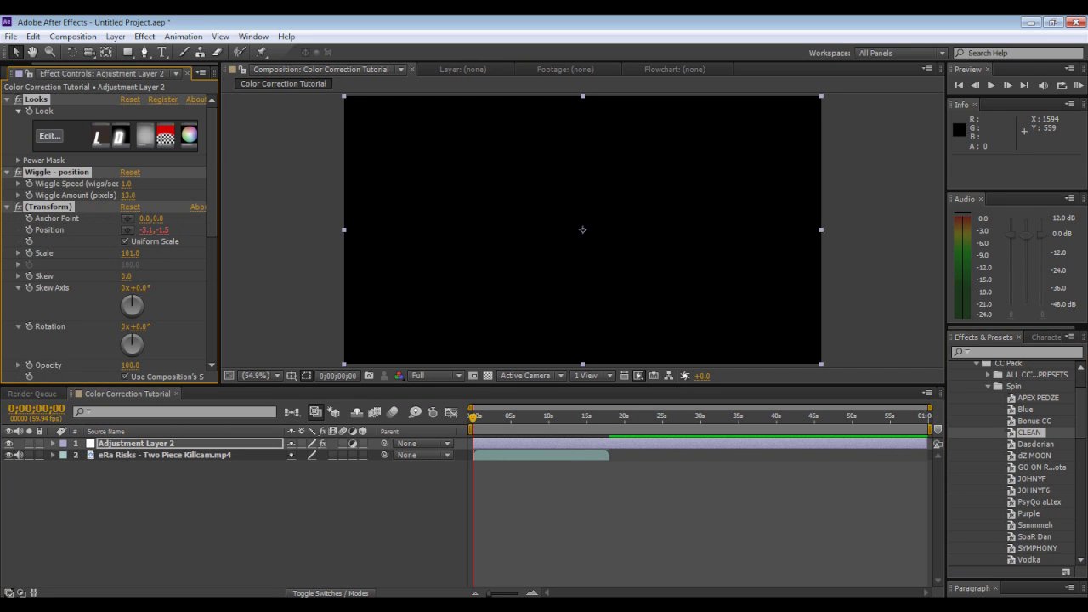
key("space")
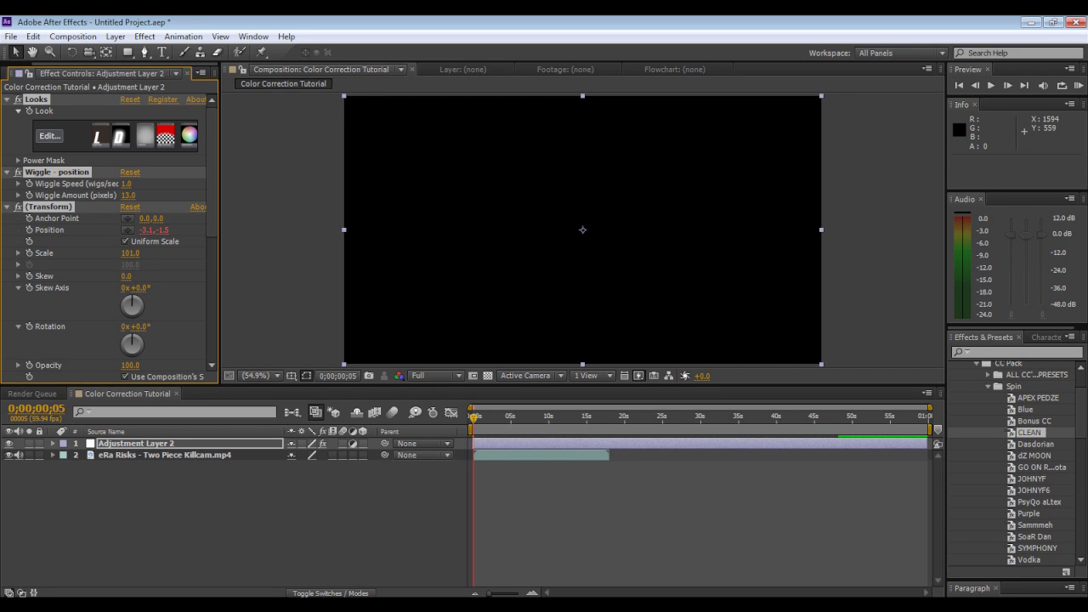
key("F3")
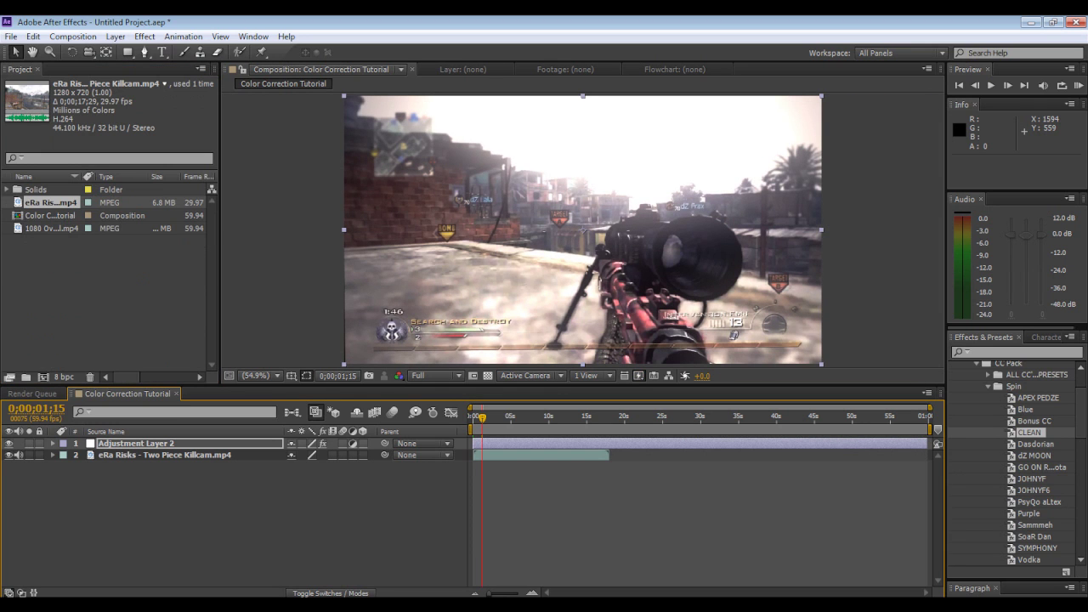
- Add the clip 1080 Over The Wall.mp4 beneath the adjustment layer, starting after the first clip, and view it at about 0;00;19;48
left_click_drag(51, 228, 612, 454)
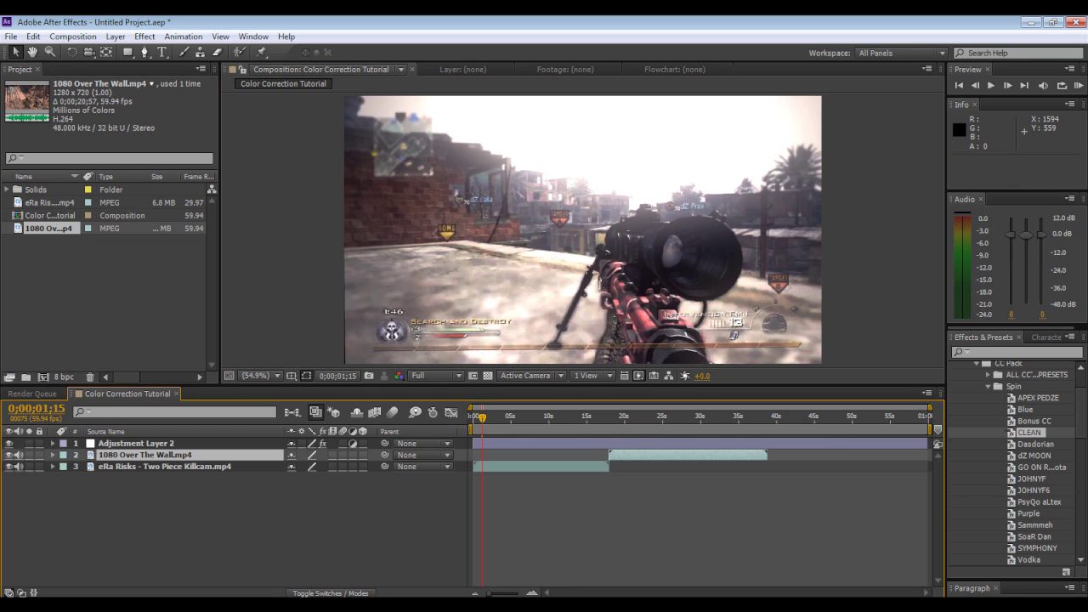
left_click(619, 443)
left_click_drag(482, 418, 623, 417)
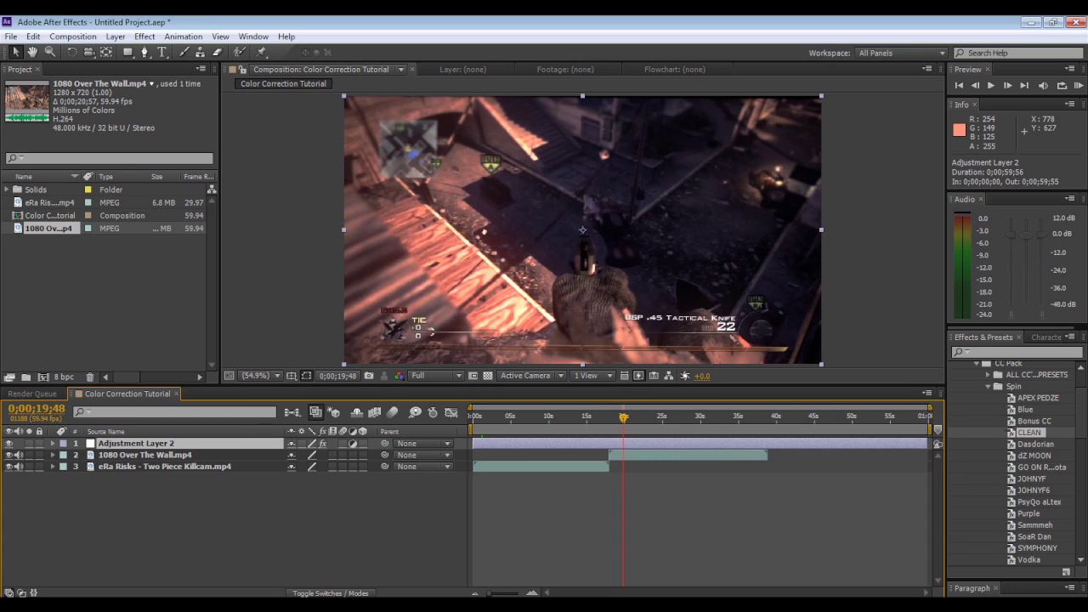
- Look through other colour correction presets in the Spin folder, including Blue, Dasdorian and Bonus CC
left_click(987, 478)
left_click(1026, 410)
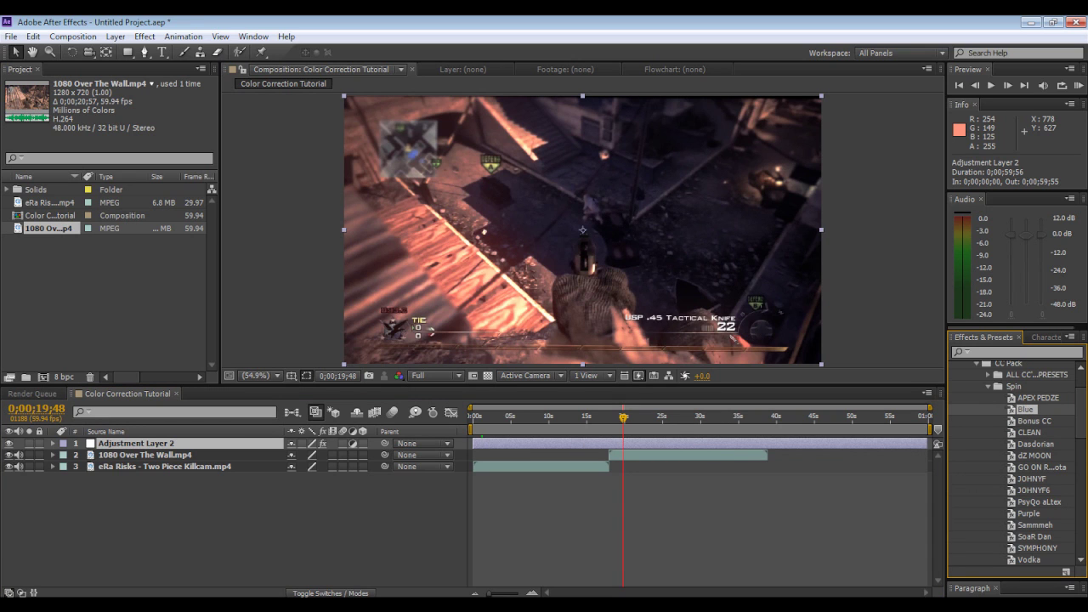
left_click(1036, 445)
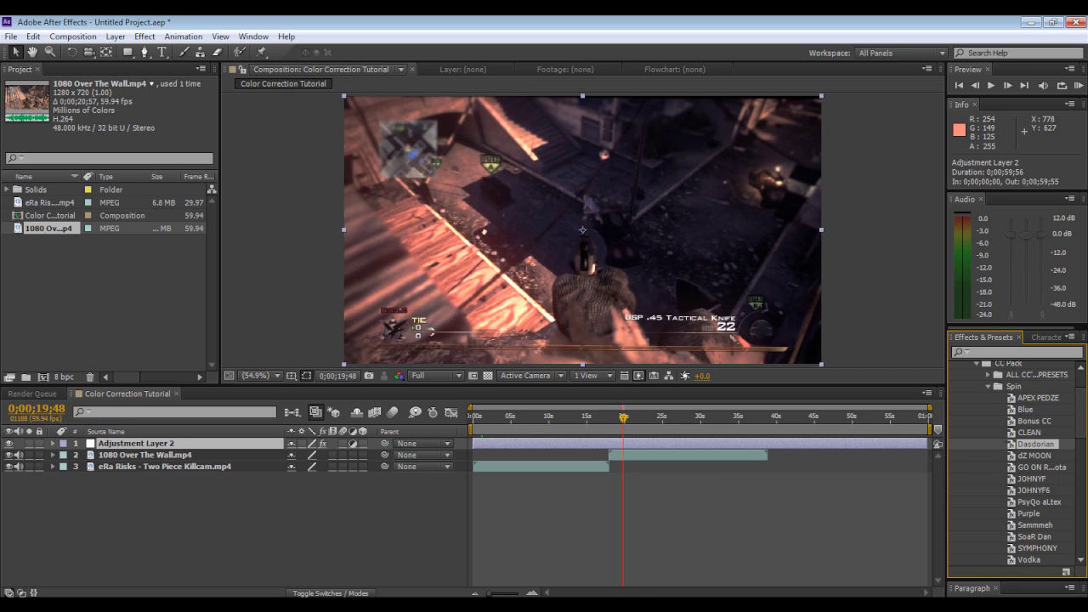
mouse_move(1034, 422)
left_mouse_down()
mouse_move(848, 483)
mouse_move(561, 457)
mouse_move(1071, 393)
mouse_move(1024, 418)
left_mouse_up()
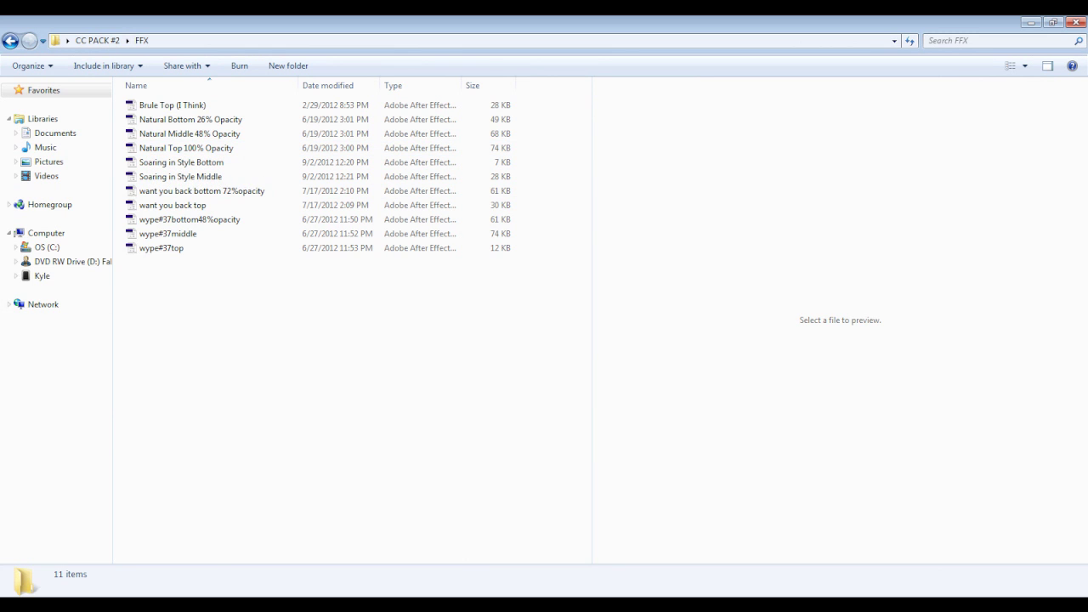
- Open the OS (C:) drive in a new Computer window and widen its file list
key("super")
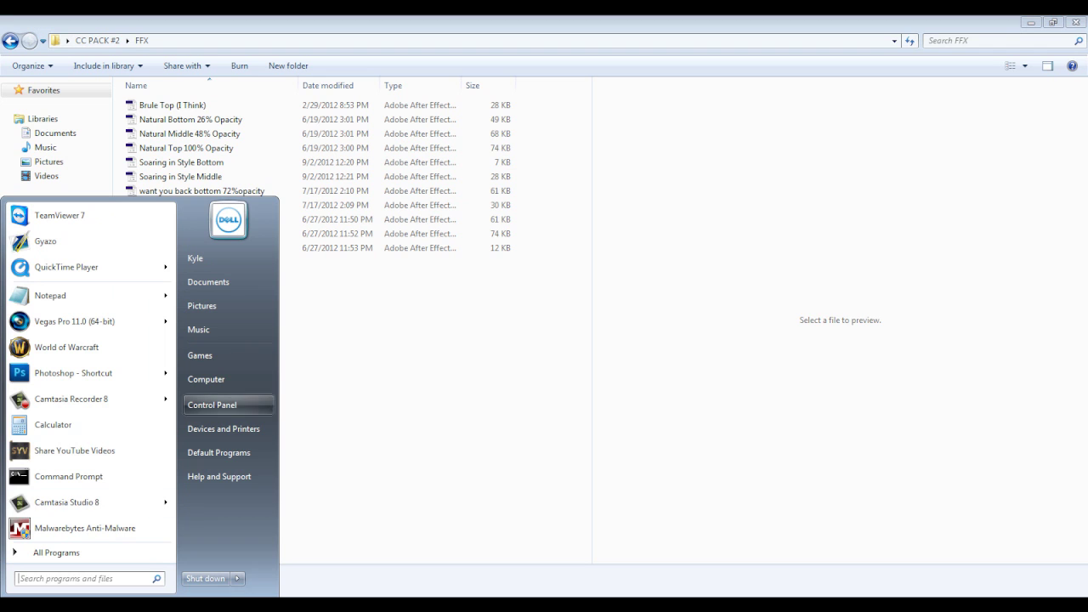
left_click(228, 379)
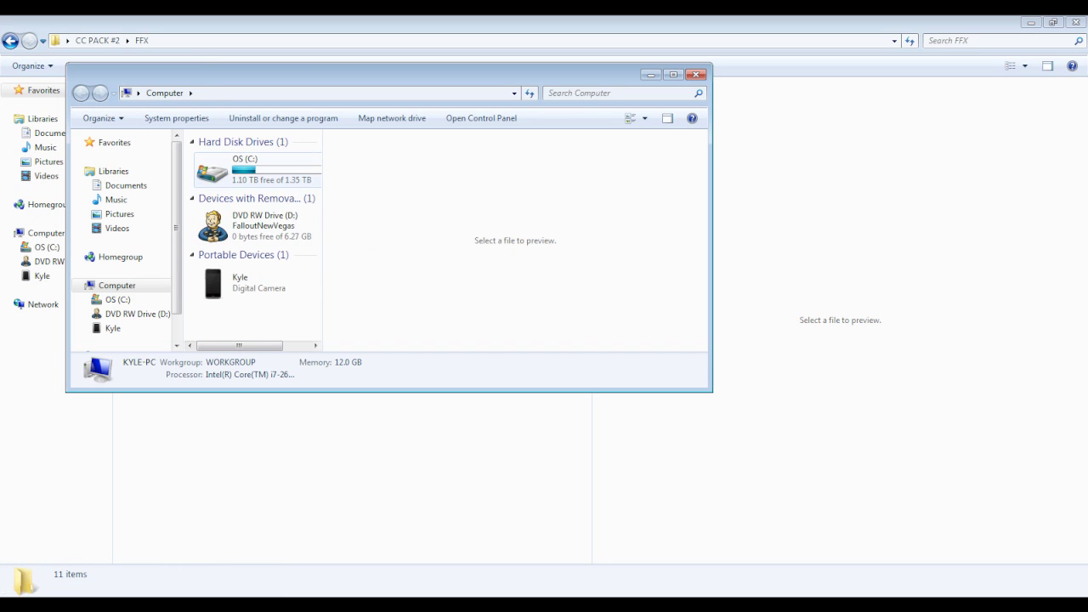
double_click(254, 170)
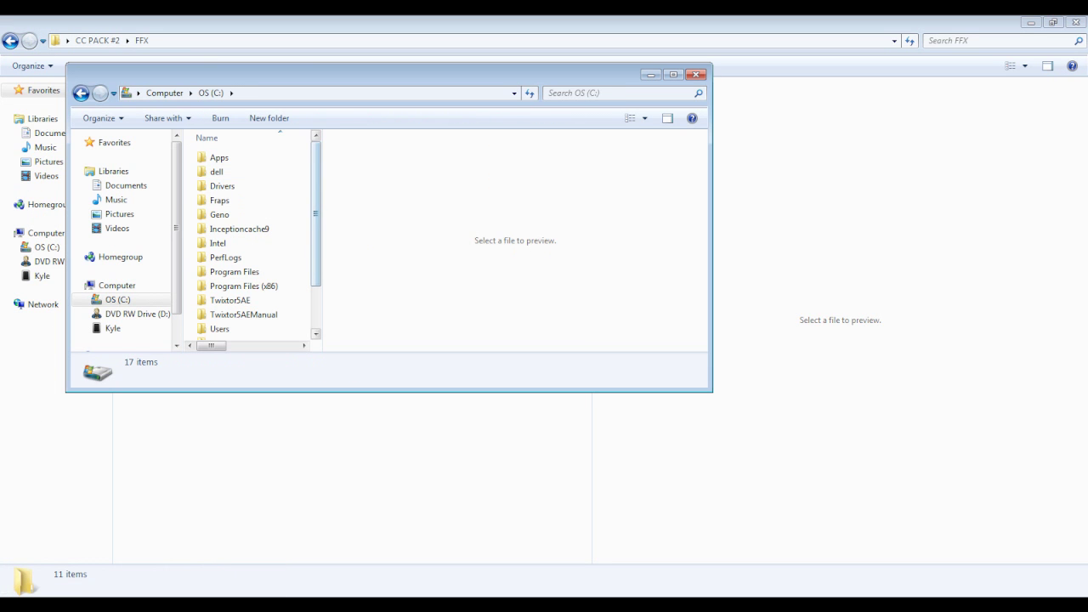
left_click_drag(323, 255, 662, 255)
scroll(347, 289, "down", 2)
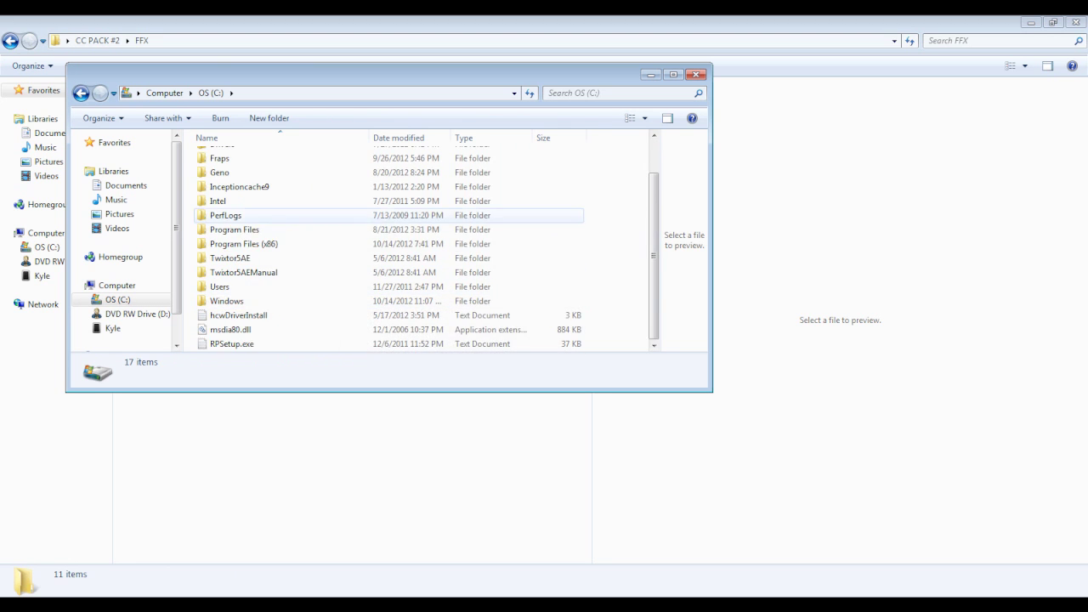
- Go to Program Files > Adobe > Adobe After Effects CS6 > Support Files > Presets and look over its preset folders
double_click(248, 228)
double_click(222, 157)
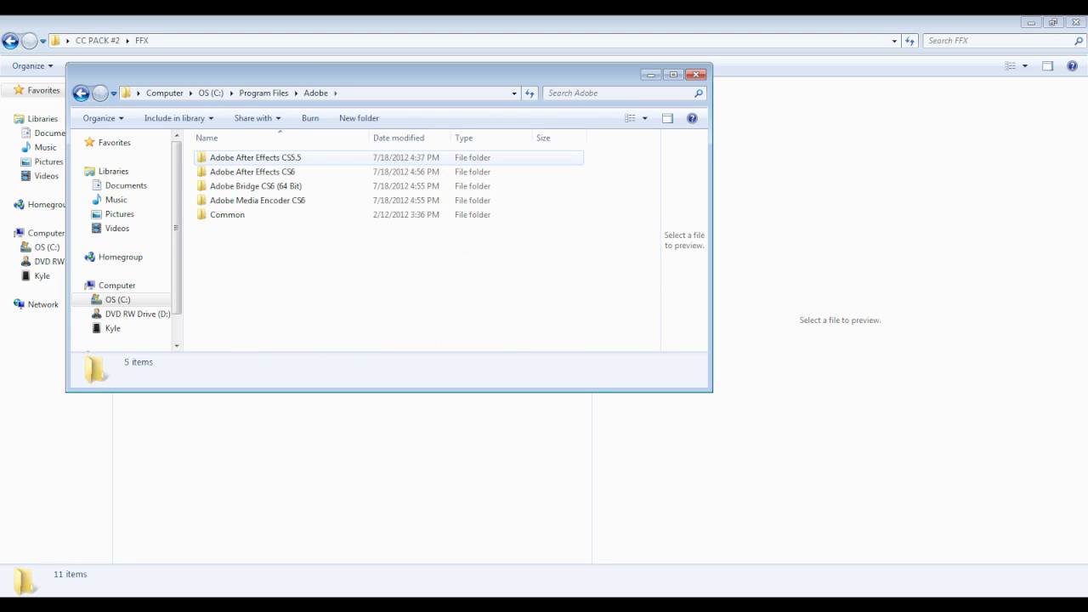
double_click(253, 172)
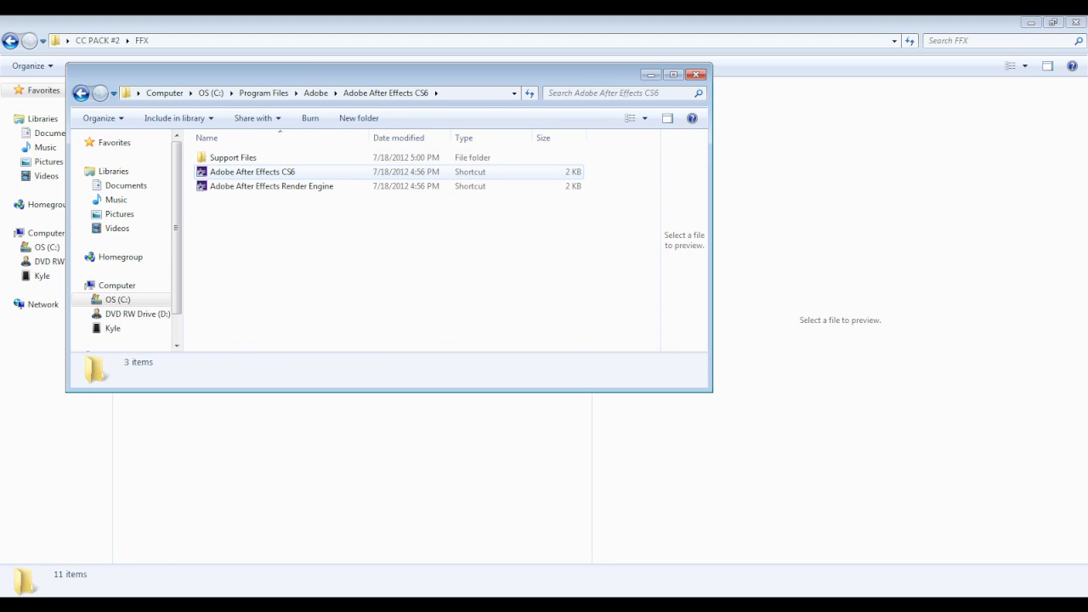
double_click(233, 158)
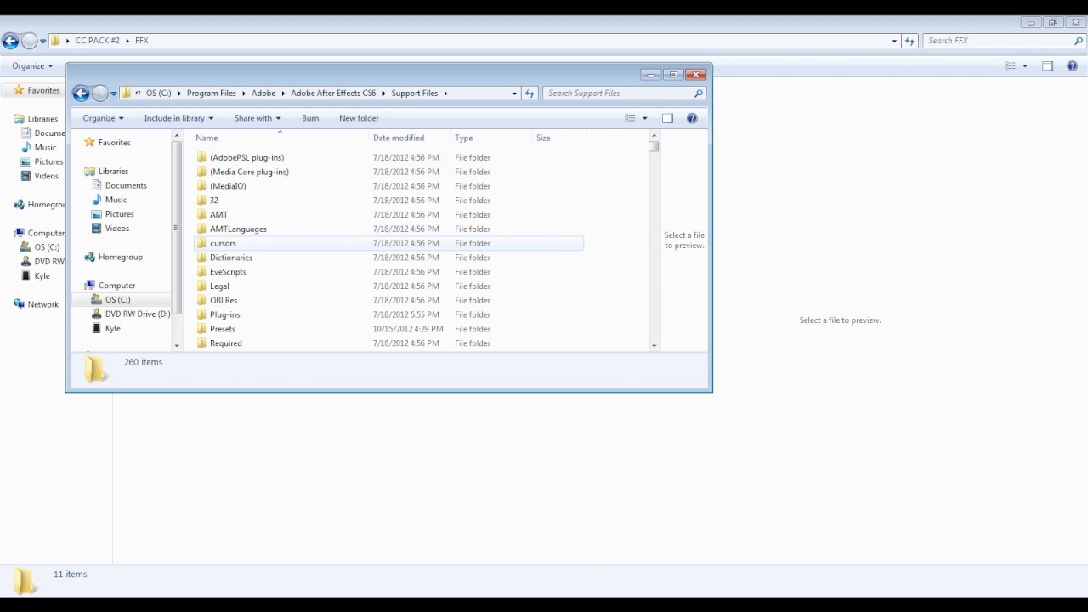
scroll(223, 243, "down", 1)
double_click(223, 286)
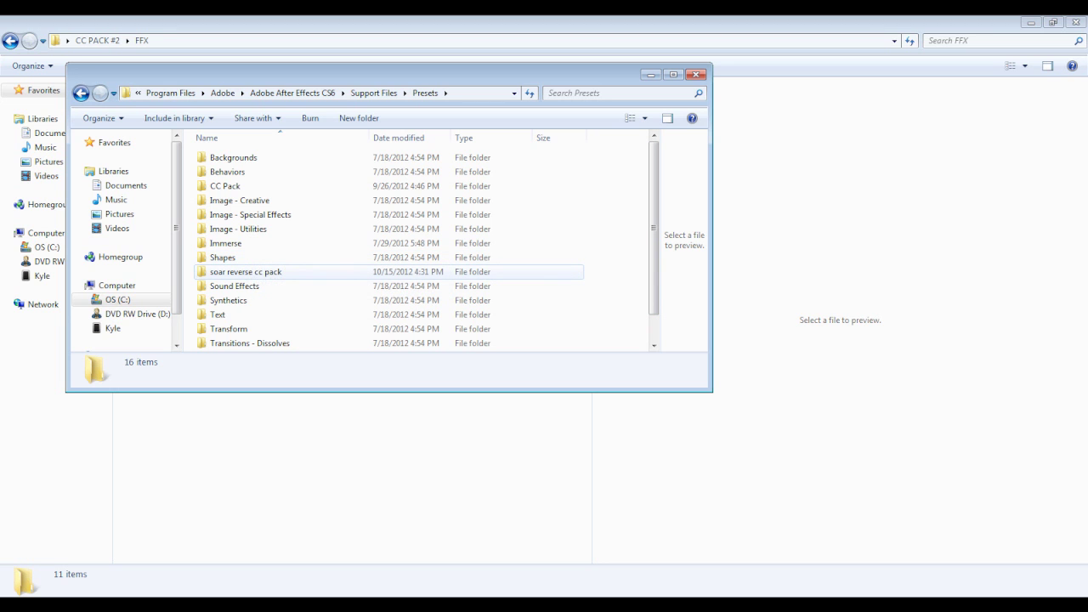
left_click(227, 272)
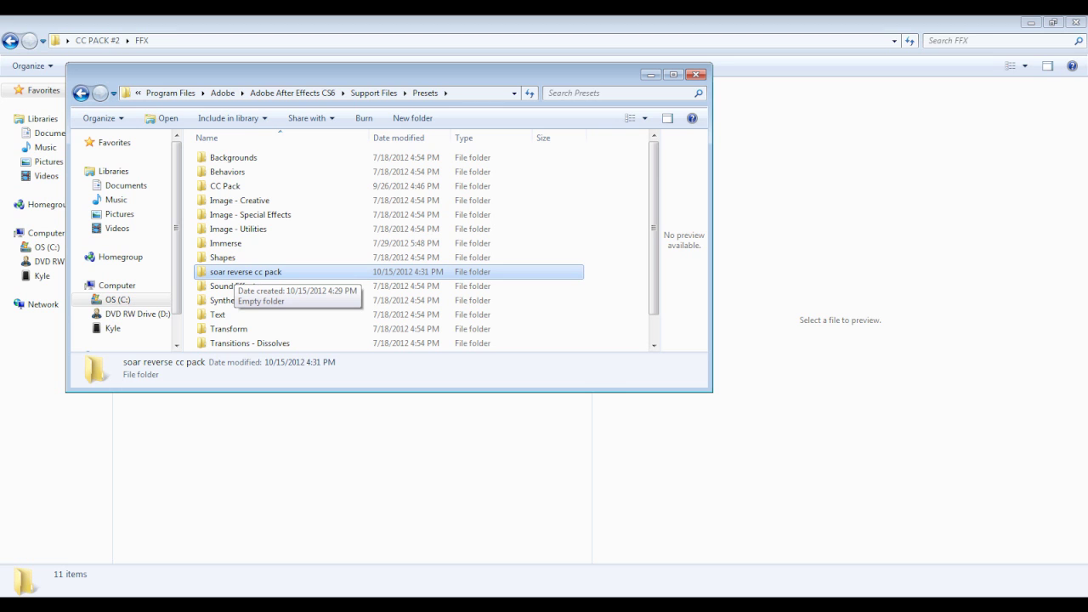
scroll(234, 272, "down", 1)
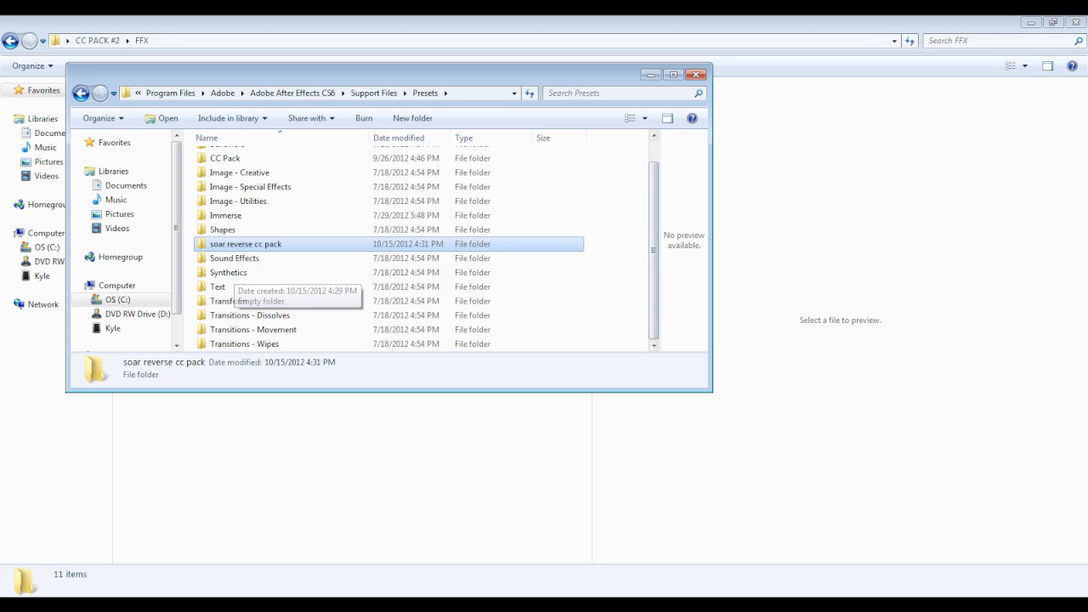
- Create a folder named "auto insert name here cc pack" inside the Presets folder and open it
right_click(629, 300)
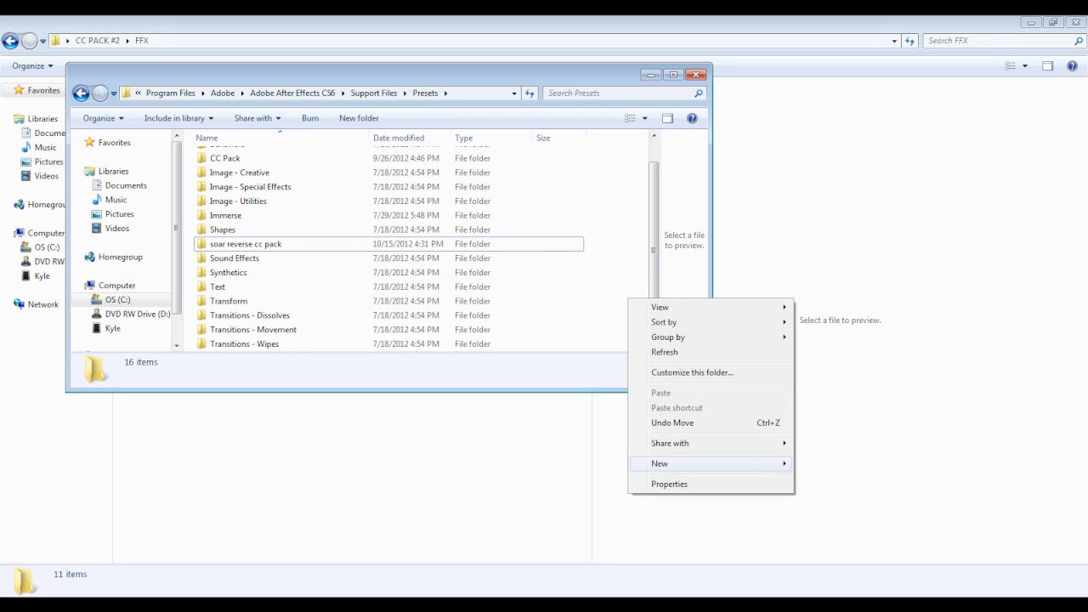
mouse_move(659, 463)
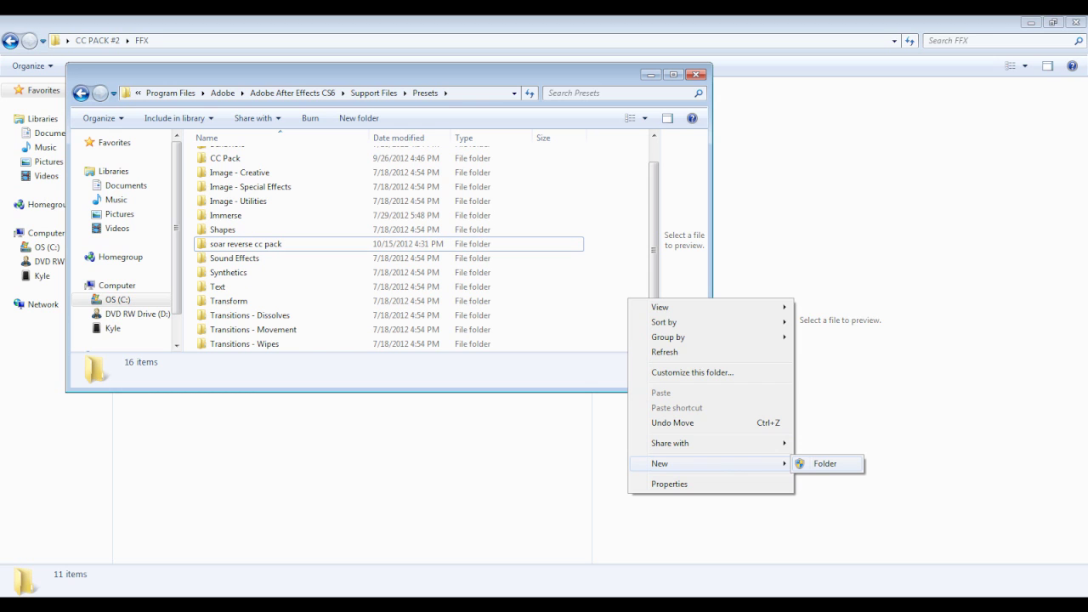
left_click(825, 463)
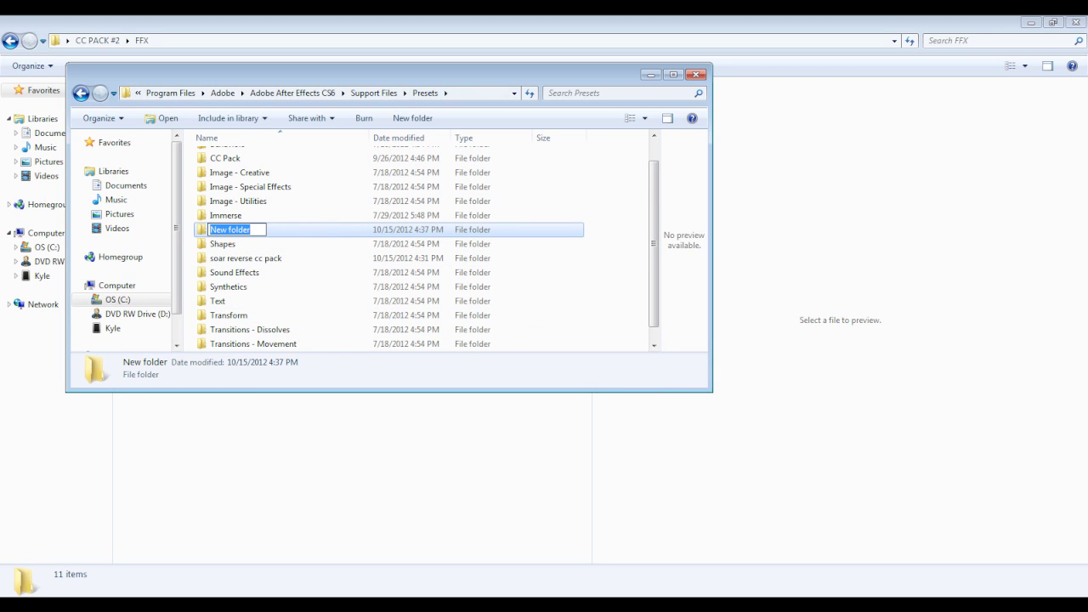
type("new cc pack")
key("BackSpace")
key("BackSpace")
key("BackSpace")
key("BackSpace")
key("BackSpace")
key("BackSpace")
key("BackSpace")
key("BackSpace")
key("BackSpace")
key("BackSpace")
key("BackSpace")
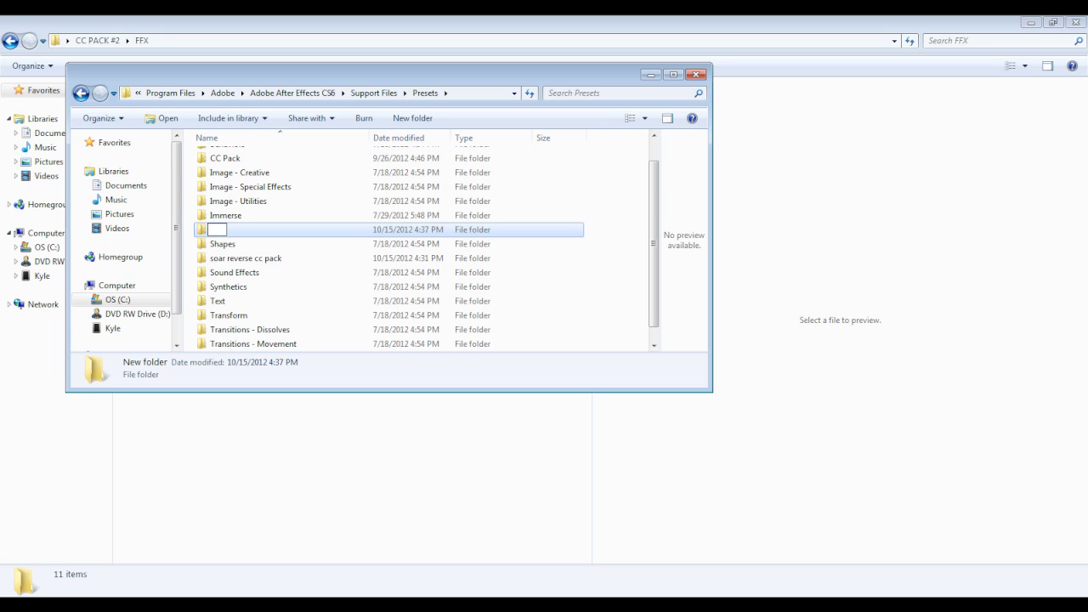
type("auto  insert name from cc pack")
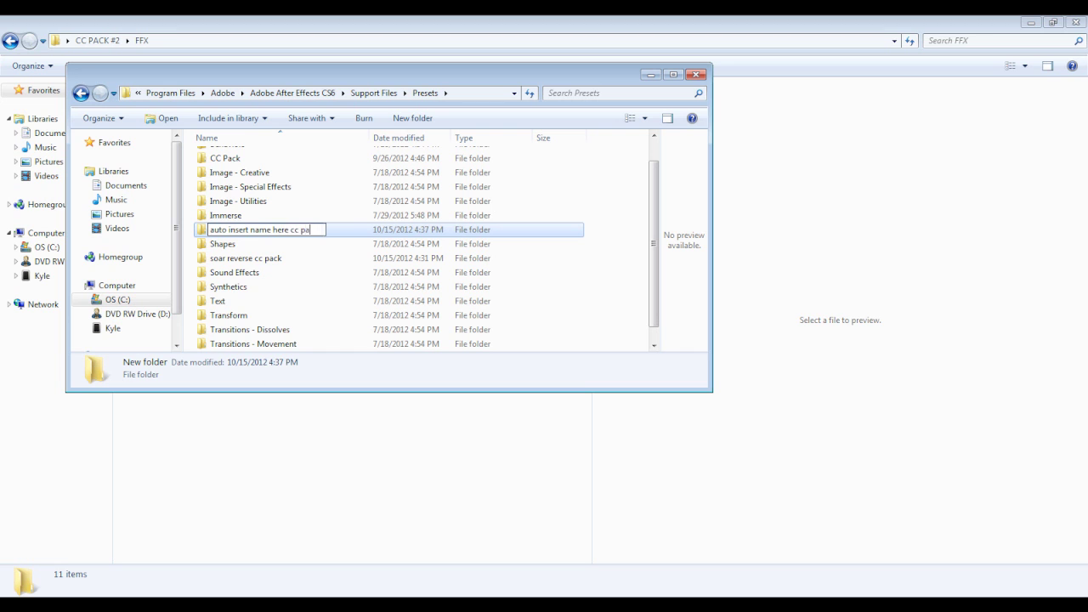
key("Escape")
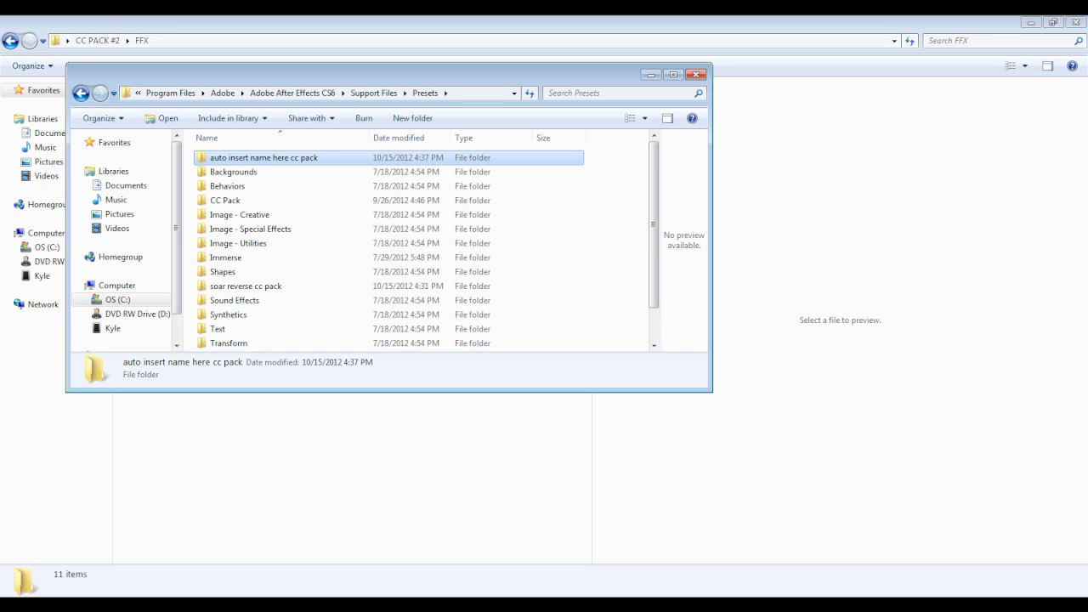
key("Return")
- Minimize the FFX and After Effects windows, then open CC PACK #2 > FFX from the desktop beside the new preset folder
left_click(1032, 22)
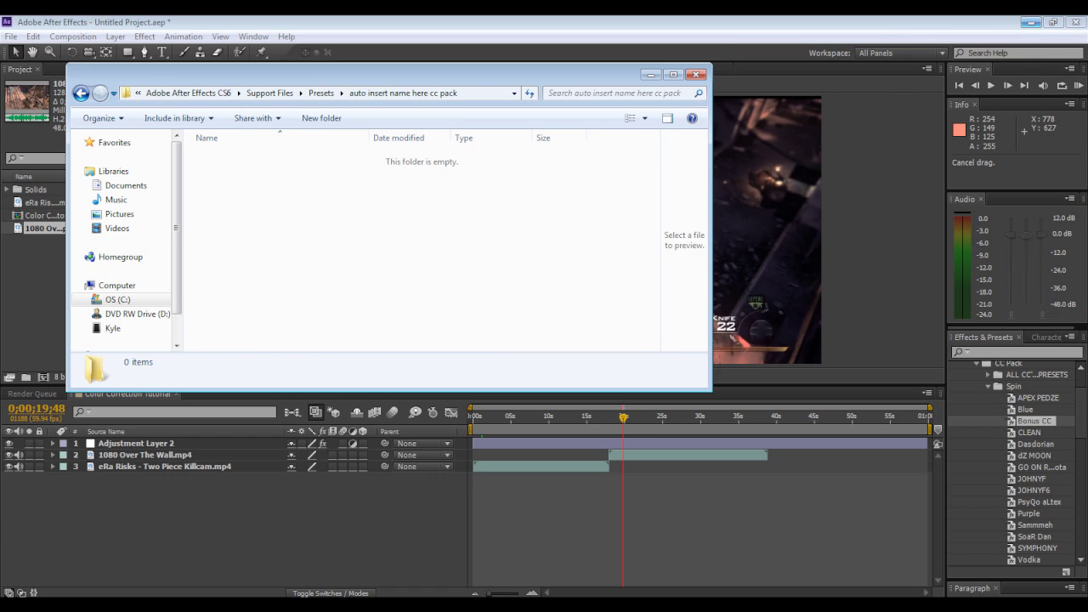
left_click(1031, 22)
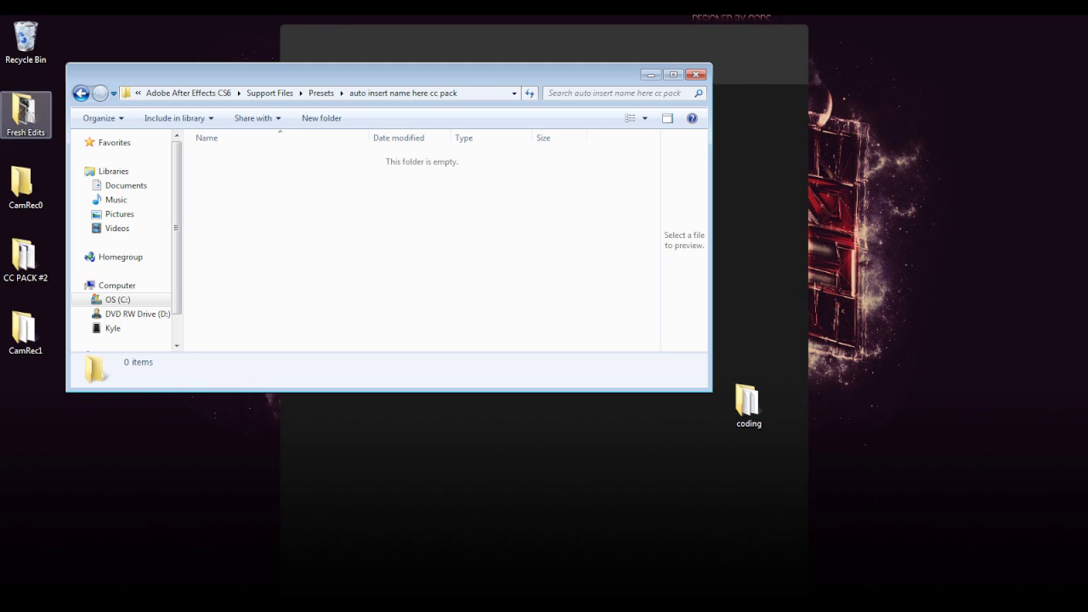
double_click(24, 255)
left_click_drag(272, 91, 637, 180)
left_click(599, 263)
double_click(600, 265)
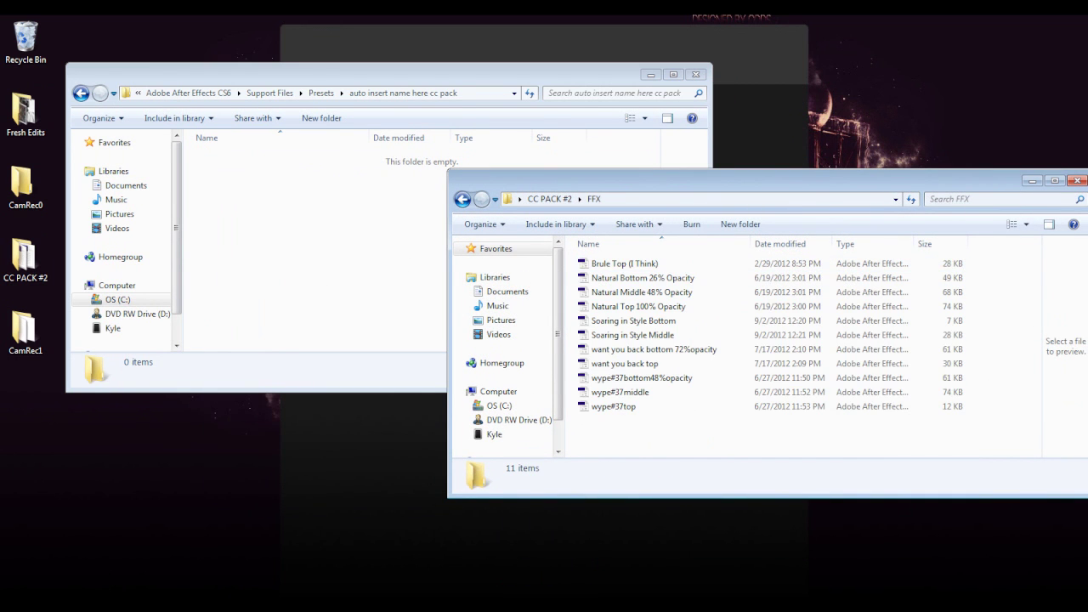
- Move all the FFX preset files into the "auto insert name here cc pack" folder, granting administrator permission for all items
left_click_drag(623, 434, 610, 252)
left_click_drag(625, 363, 286, 155)
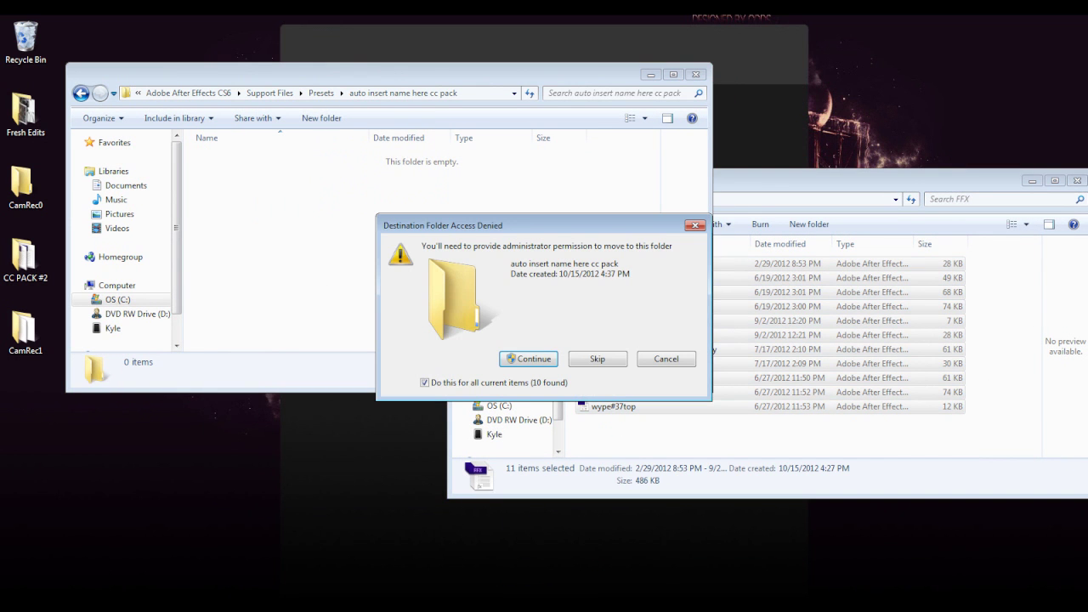
left_click(528, 359)
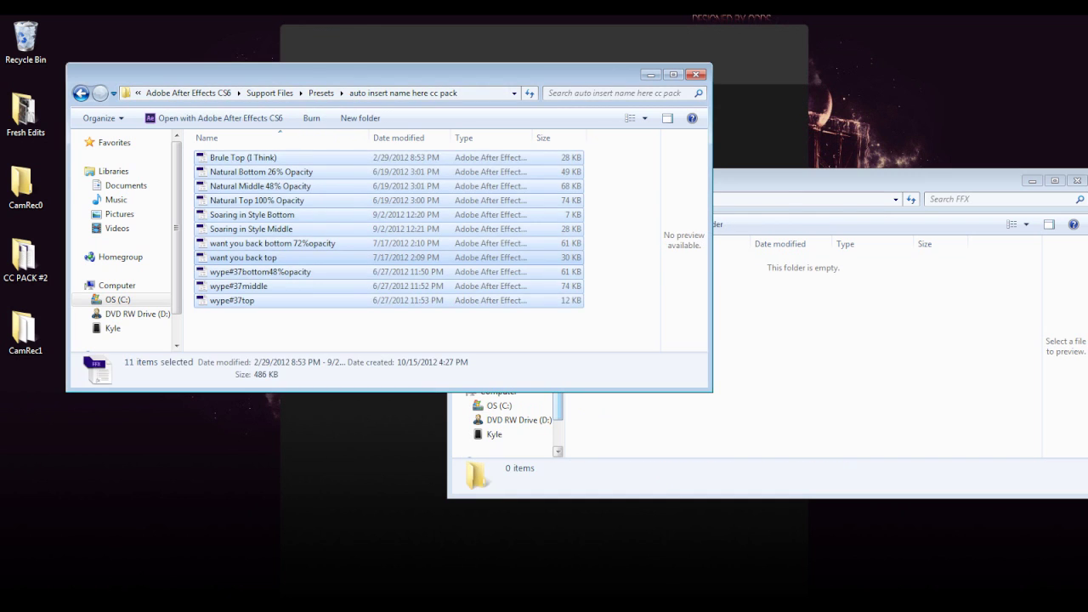
left_click(618, 289)
left_click(748, 348)
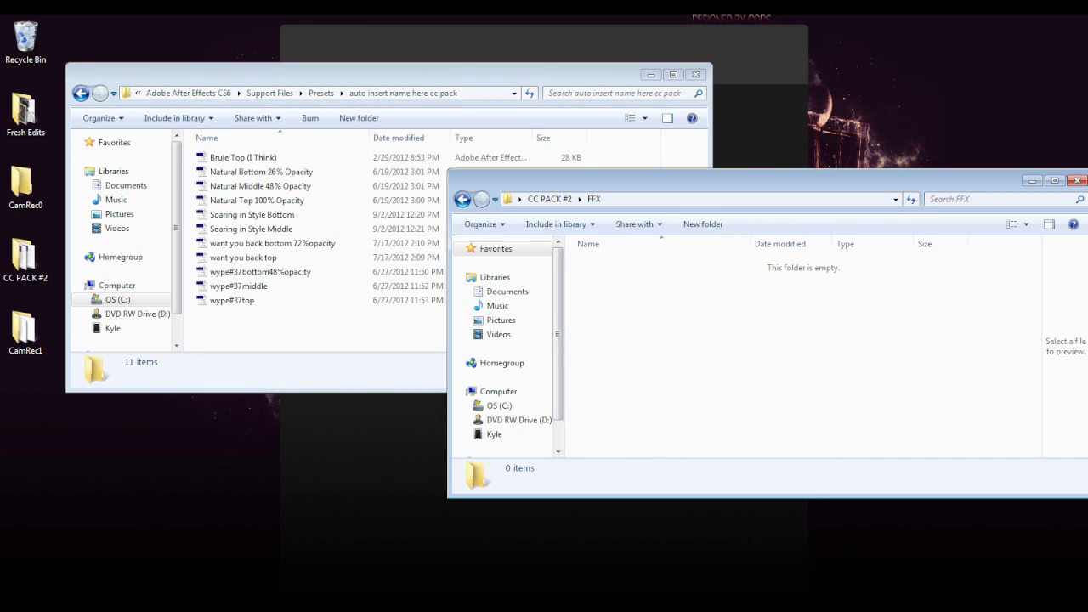
- Return to the CC PACK #2 folder and open its MBL folder to view the MBLook files
left_click(462, 199)
double_click(602, 278)
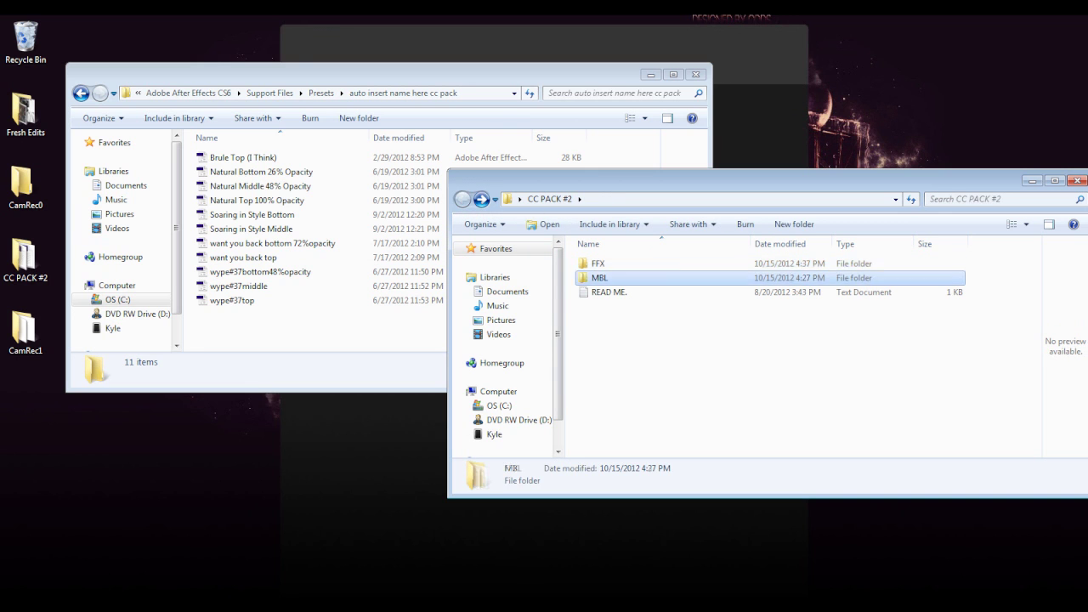
left_click(602, 279)
left_click(630, 450)
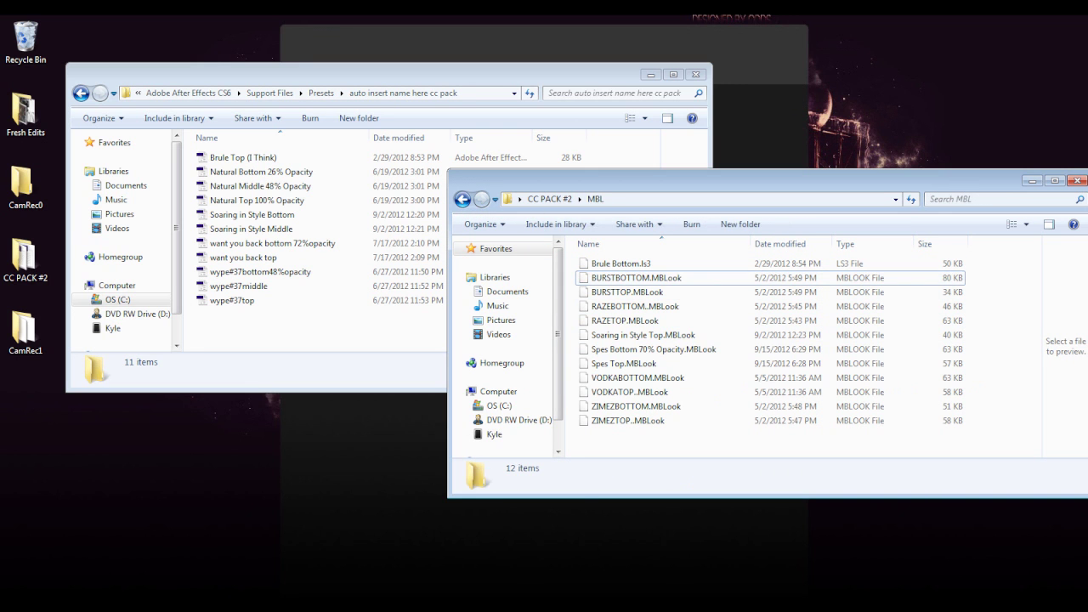
left_click_drag(630, 450, 618, 257)
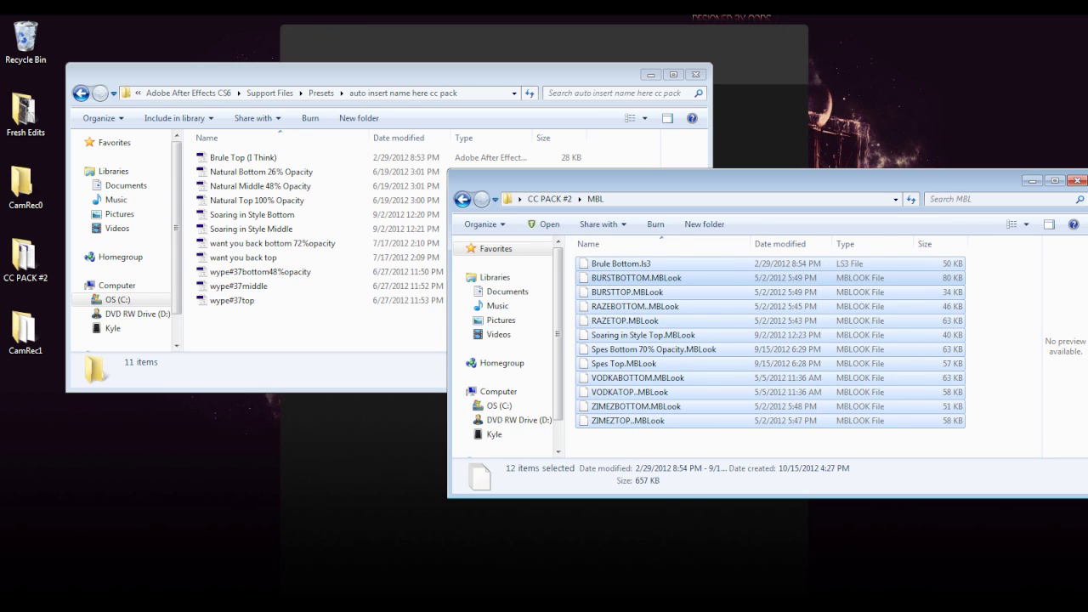
left_click(633, 443)
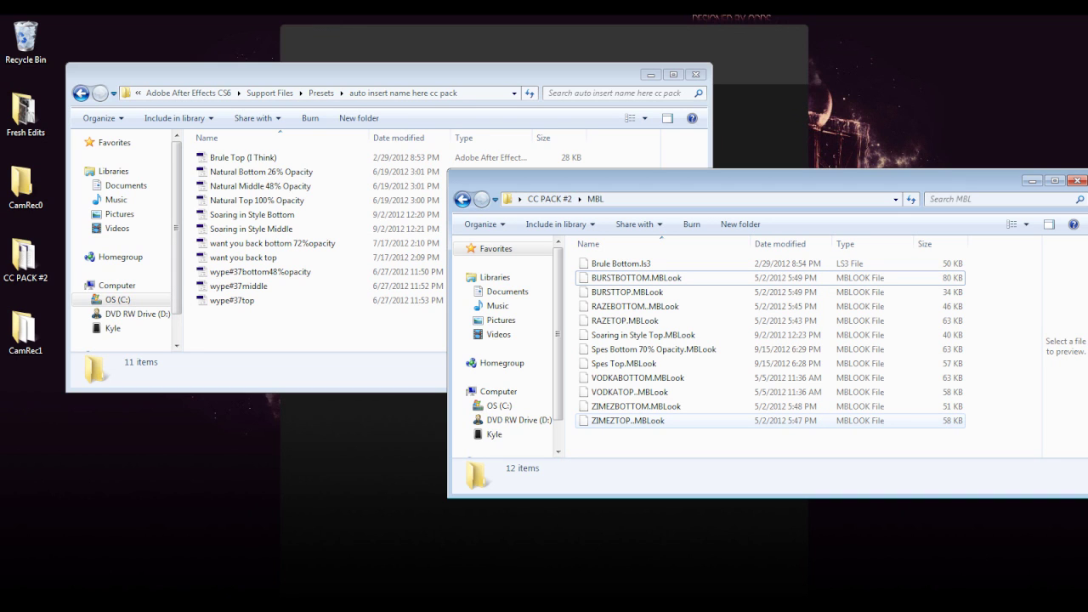
mouse_move(632, 437)
left_mouse_down()
mouse_move(628, 258)
mouse_move(638, 459)
mouse_move(633, 438)
left_mouse_up()
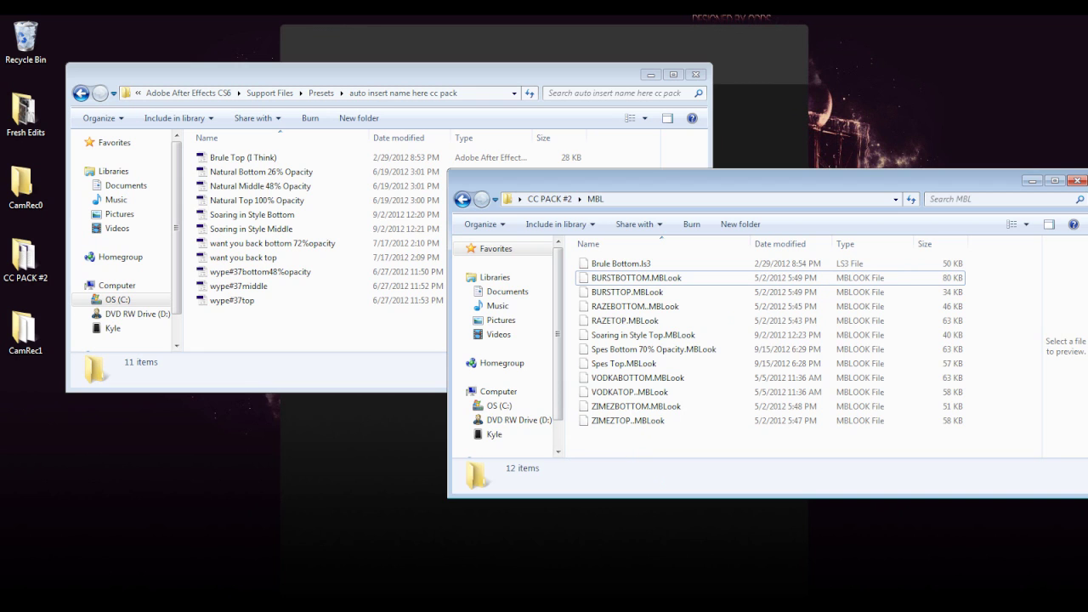
- Open the Looks folder in a separate window at OS (C:) > Program Files (x86) > LooksBuilder
left_click_drag(977, 180, 726, 148)
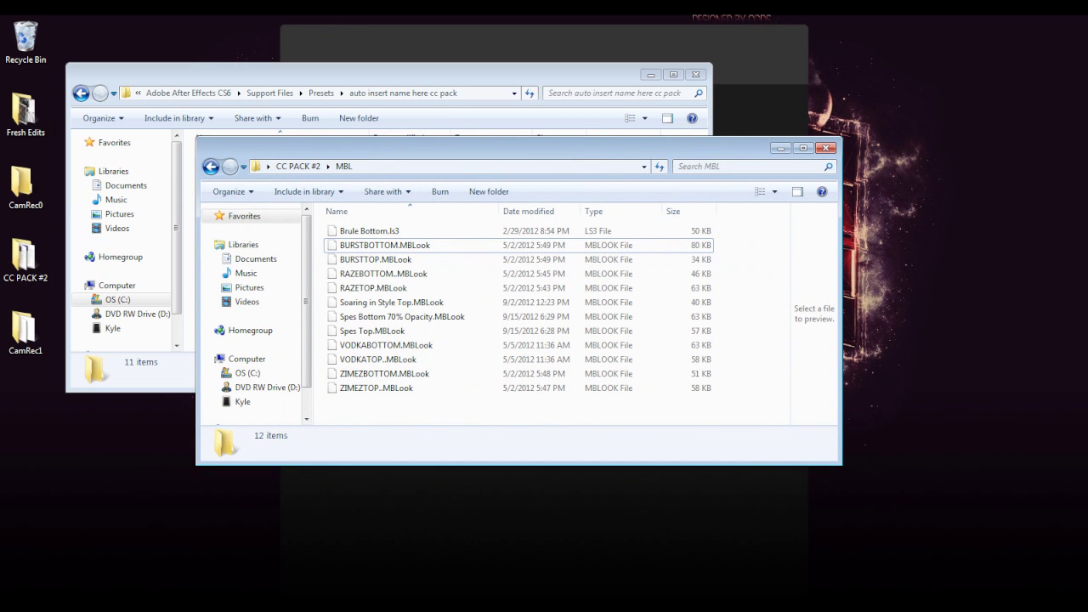
left_click(12, 588)
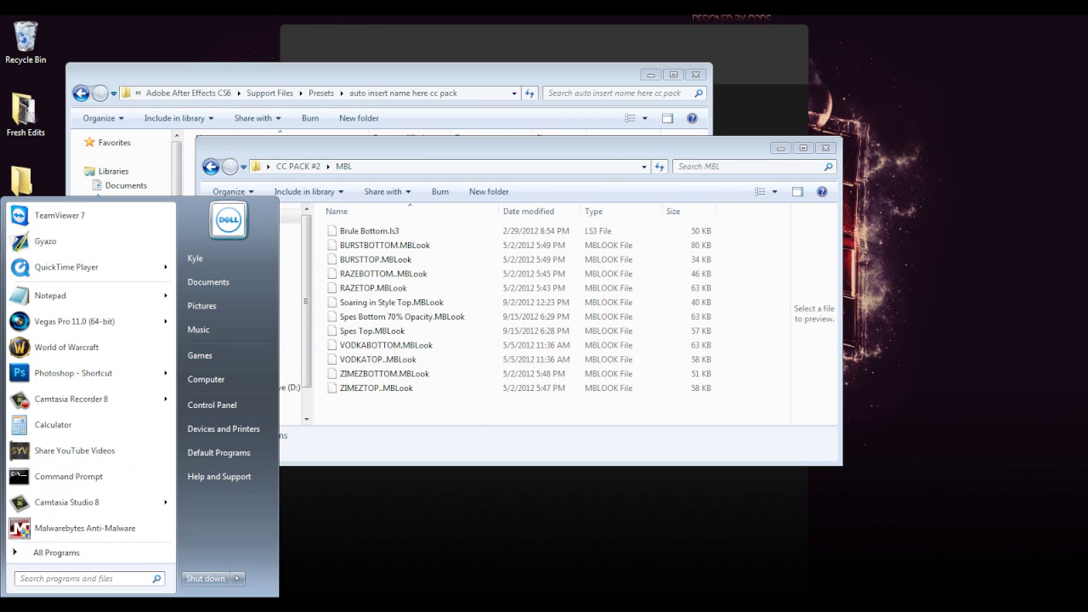
left_click(205, 379)
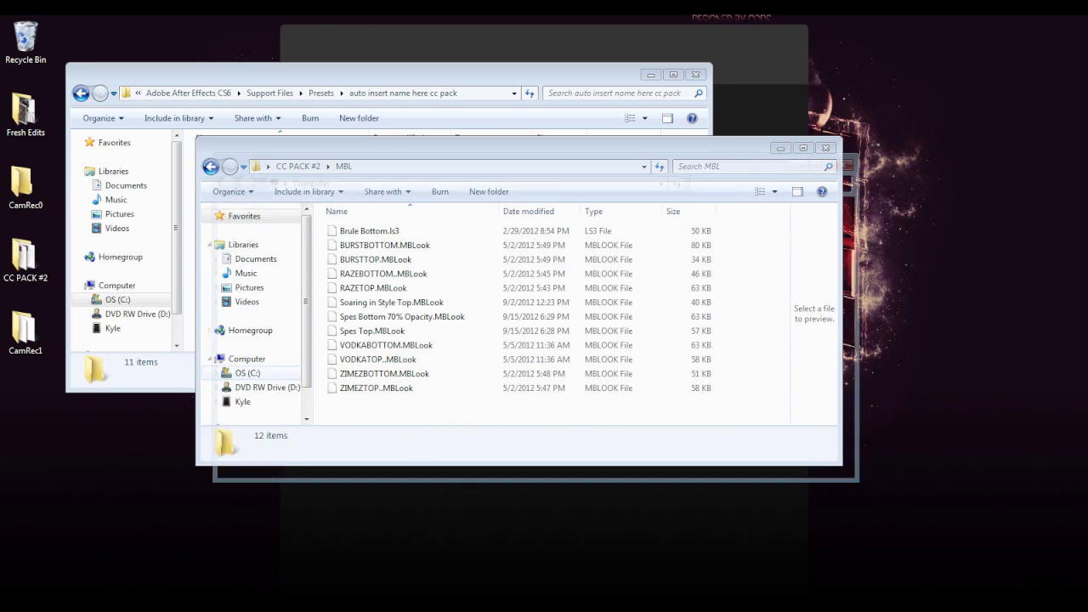
double_click(391, 259)
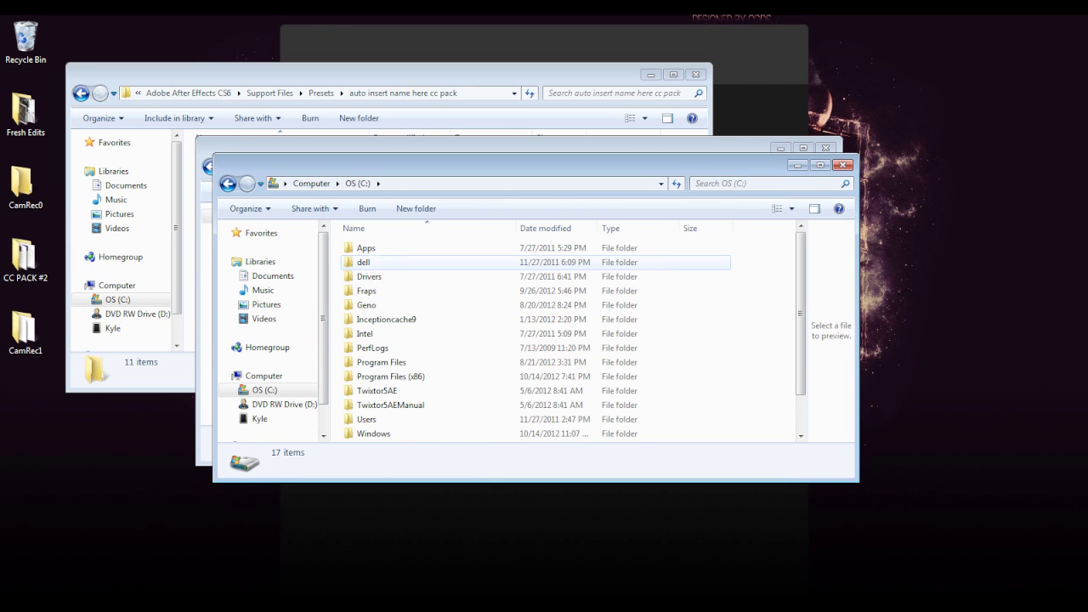
double_click(390, 376)
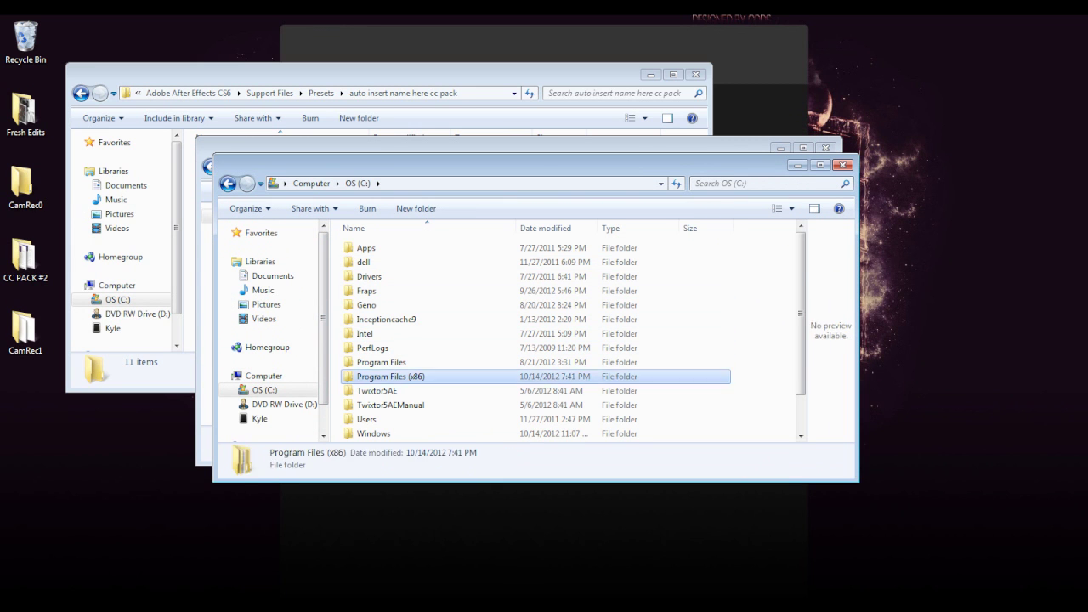
scroll(395, 405, "down", 4)
scroll(395, 406, "down", 3)
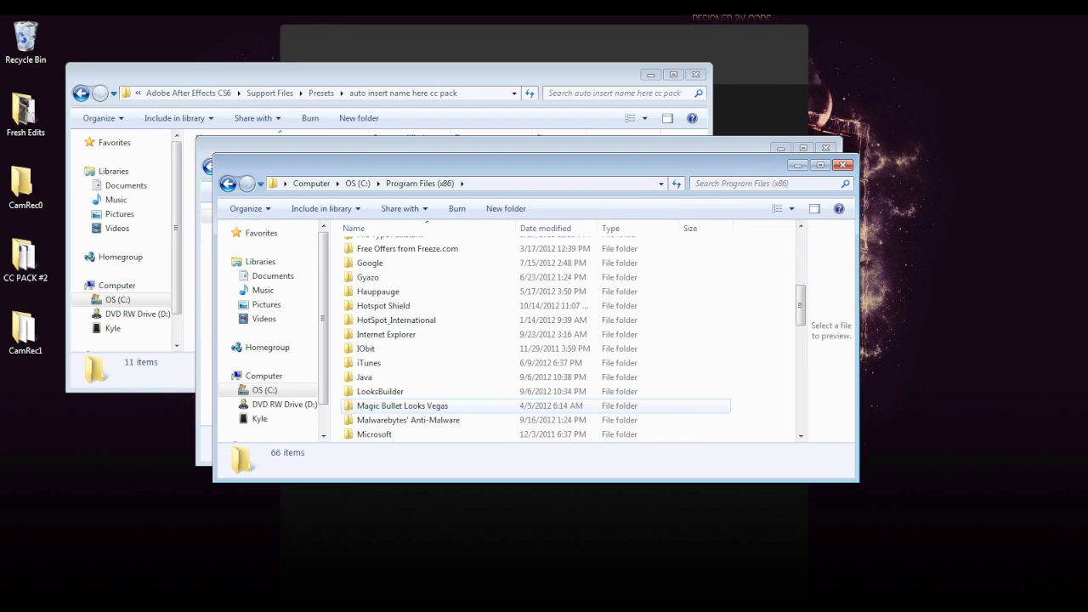
double_click(380, 348)
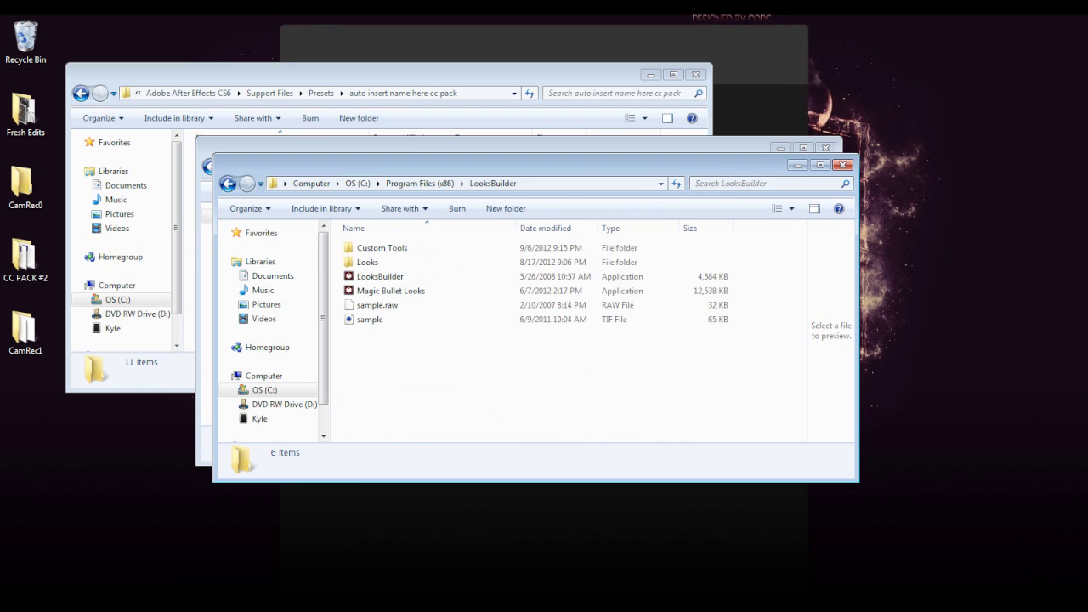
double_click(367, 262)
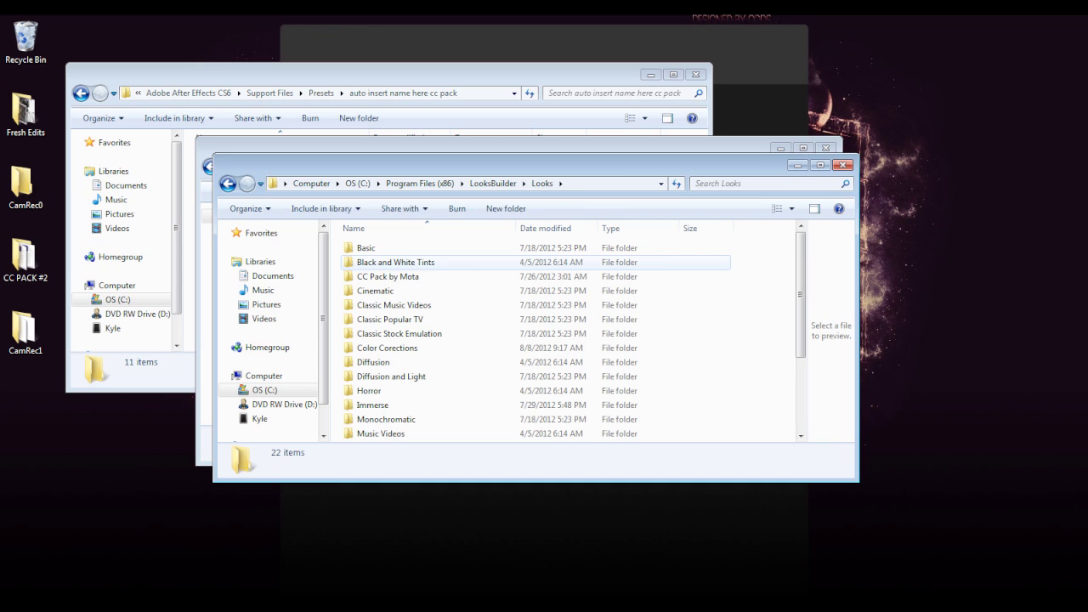
- Create a folder named "cc pack egte" inside the Looks folder
scroll(390, 277, "down", 1)
scroll(391, 277, "down", 2)
right_click(756, 386)
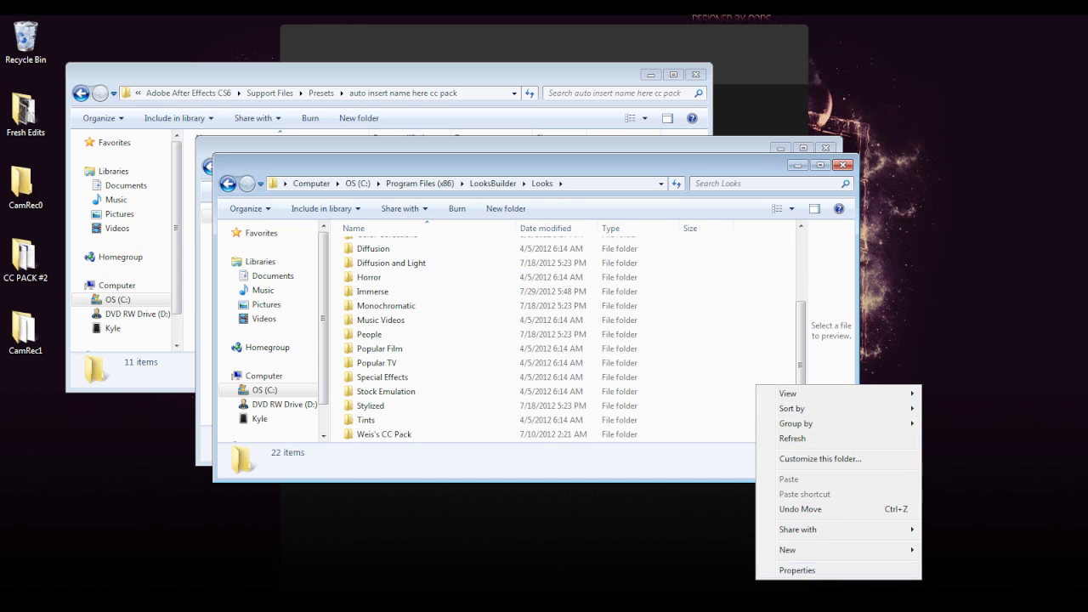
mouse_move(850, 550)
left_click(947, 550)
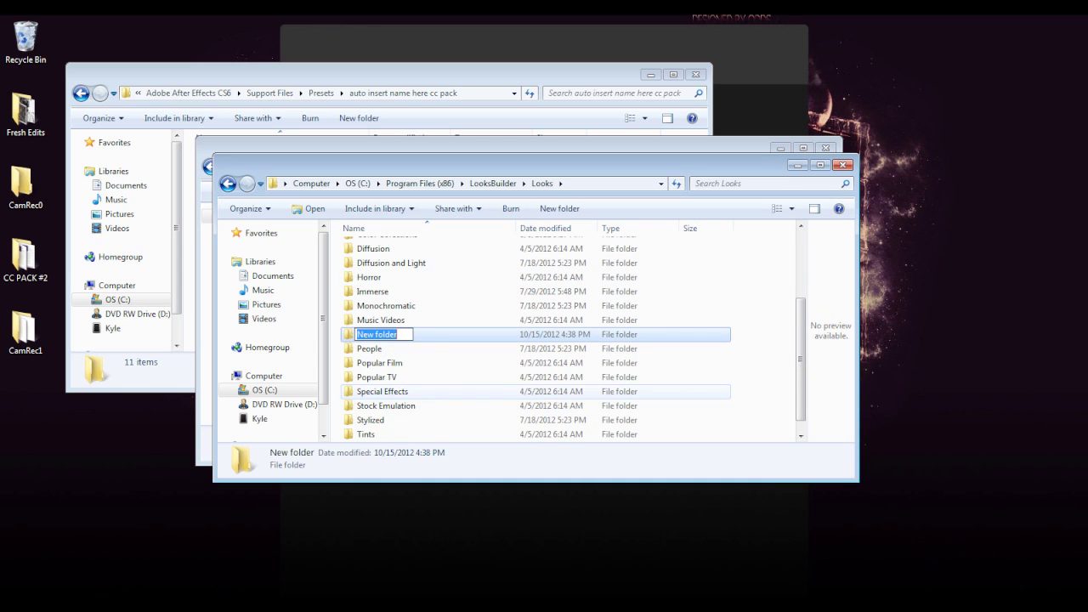
type("cc pack egtew")
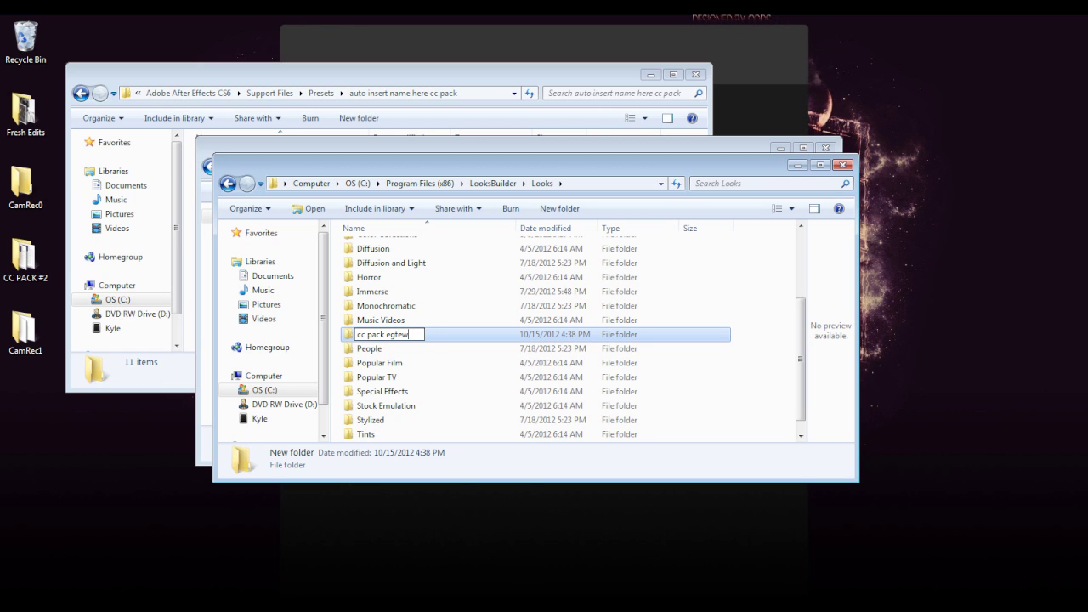
key("BackSpace")
key("Return")
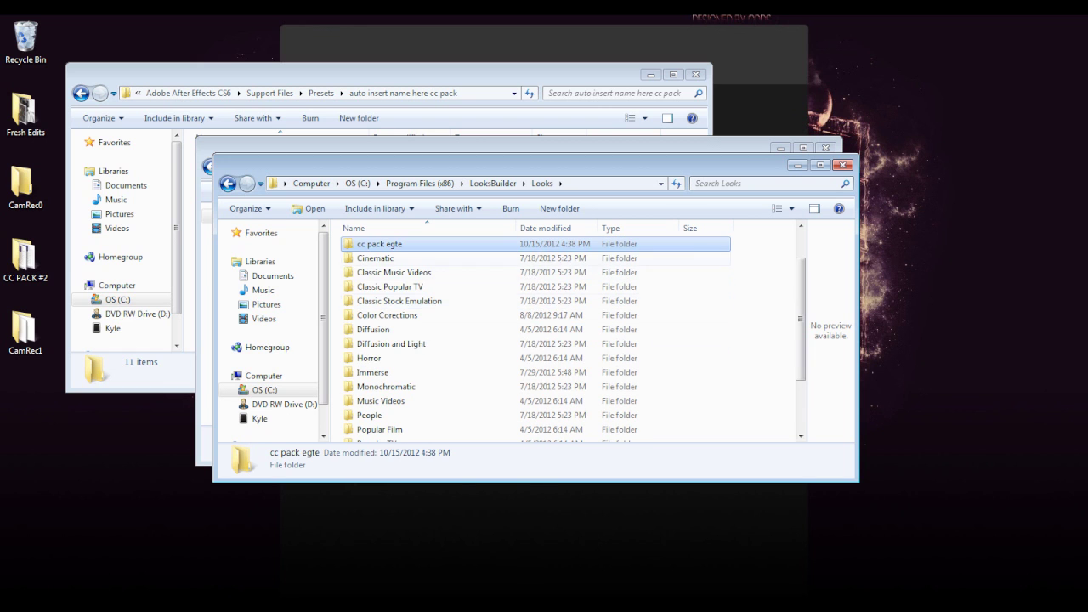
- Move all the look files from the MBL folder onto the desktop and close the MBL window
left_click(403, 90)
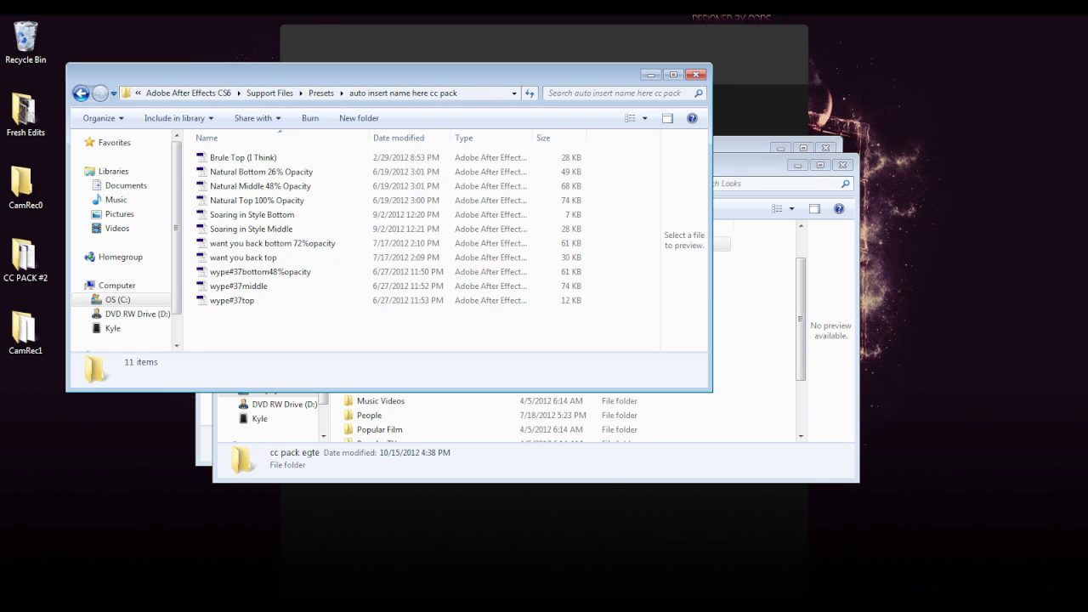
left_click(741, 146)
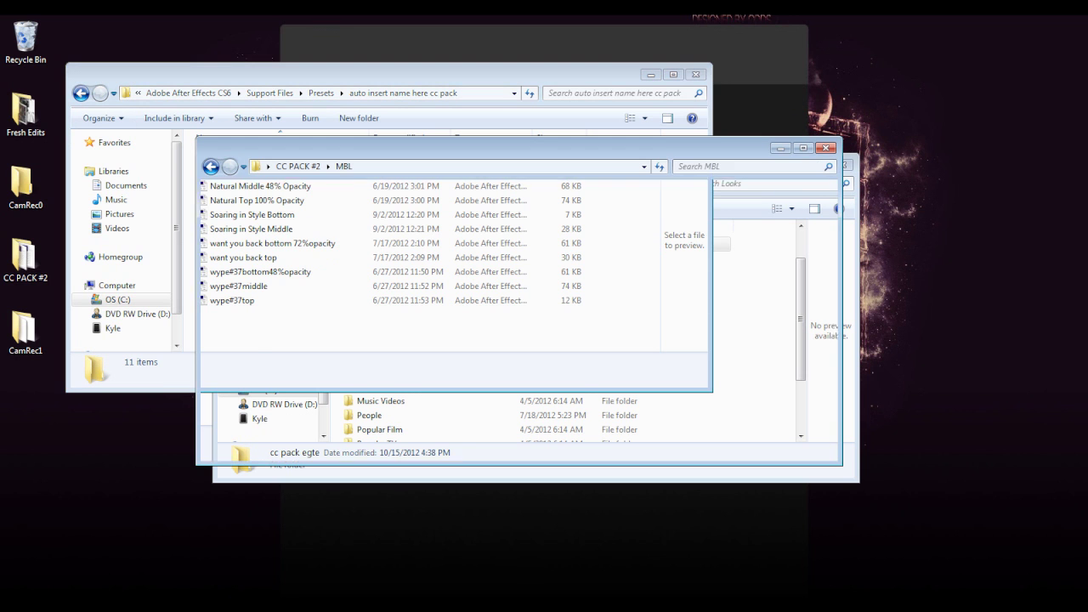
left_click_drag(362, 408, 936, 365)
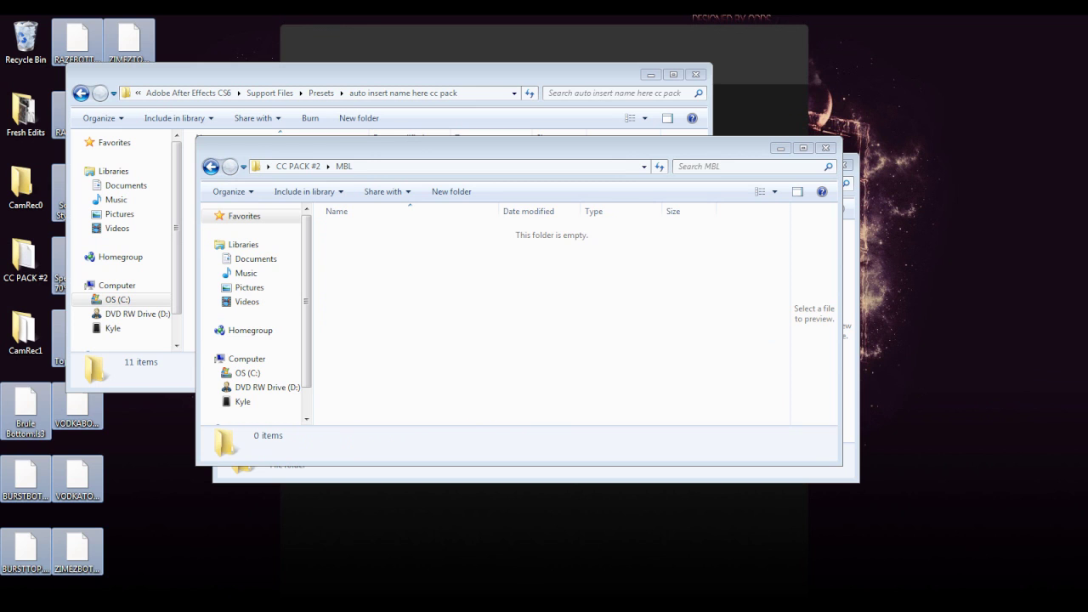
left_click(826, 147)
- Open the "cc pack egte" folder and move all the look files from the desktop into it, granting administrator permission
left_click(753, 164)
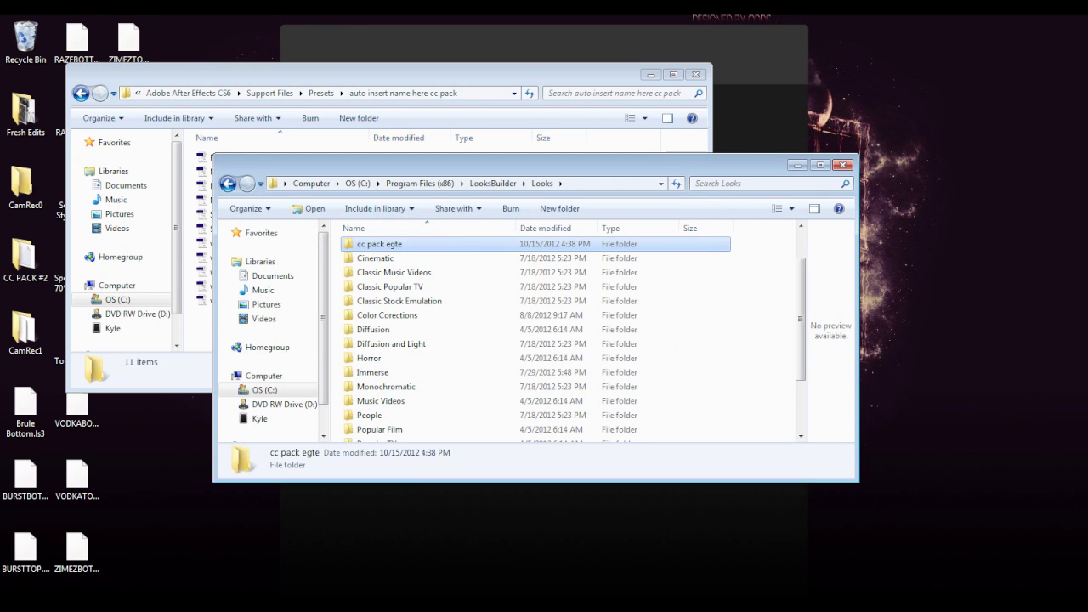
double_click(379, 244)
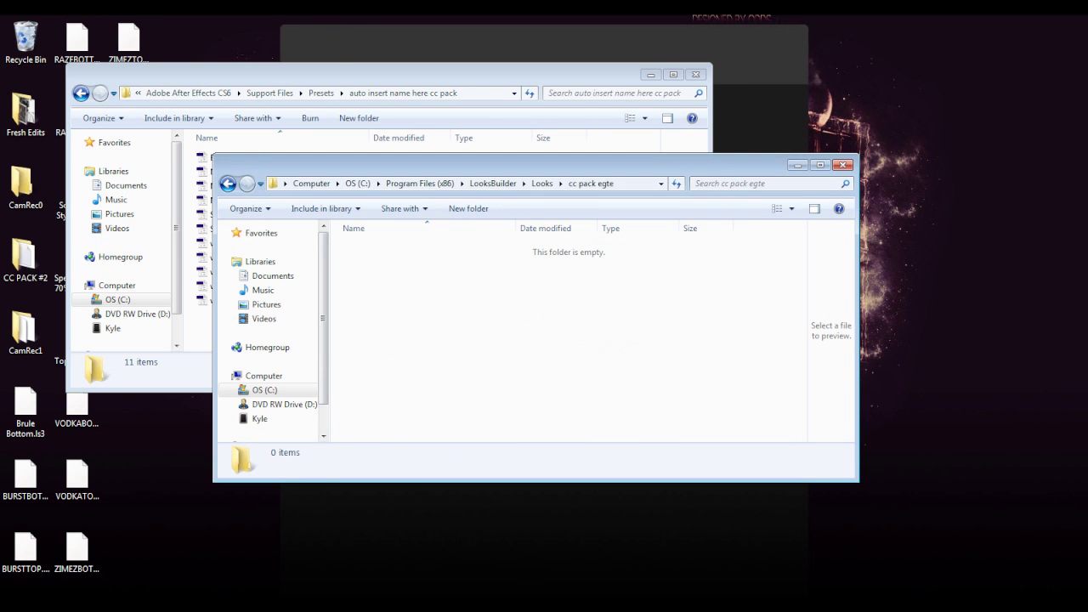
left_click_drag(122, 582, 2, 357)
left_click_drag(77, 405, 408, 382)
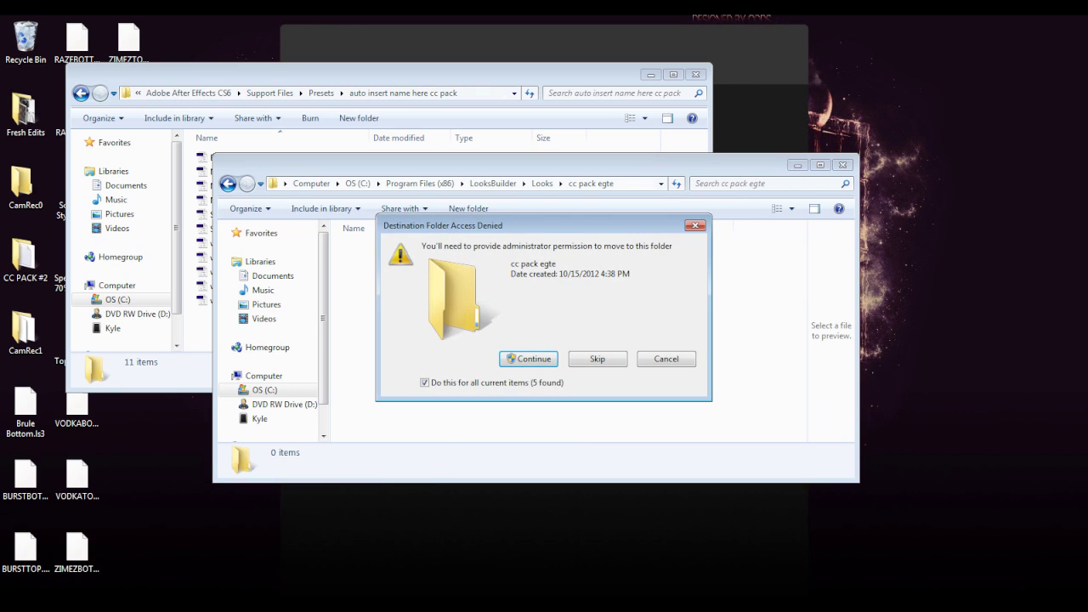
left_click(529, 359)
left_click_drag(459, 75, 643, 29)
left_click_drag(151, 343, 59, 31)
left_click_drag(77, 336, 459, 442)
key("Return")
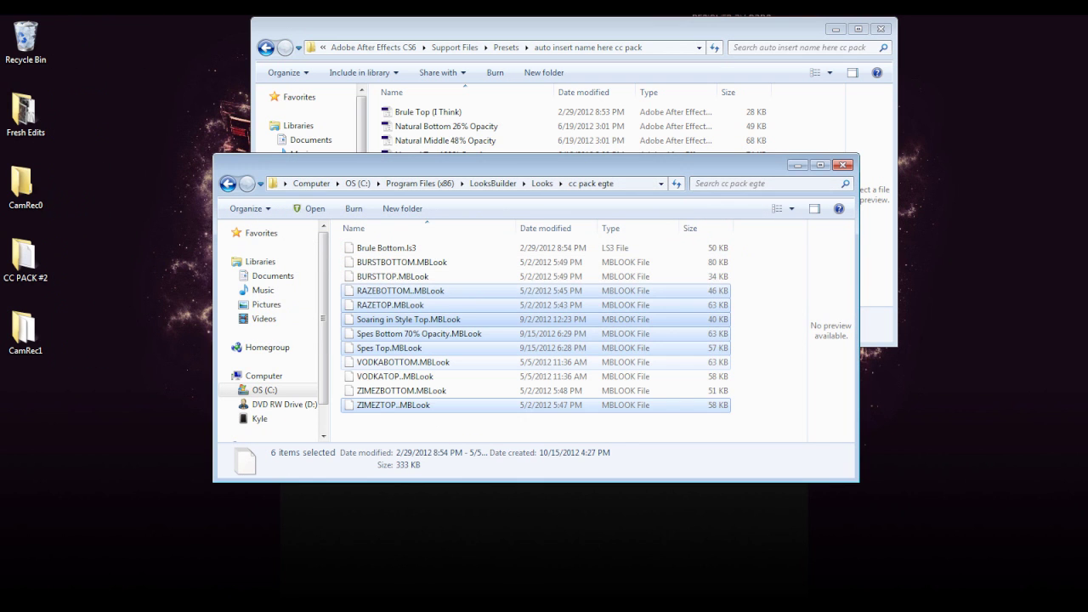
- Close the "cc pack egte" and "auto insert name here cc pack" folder windows and return to After Effects
left_click(408, 406)
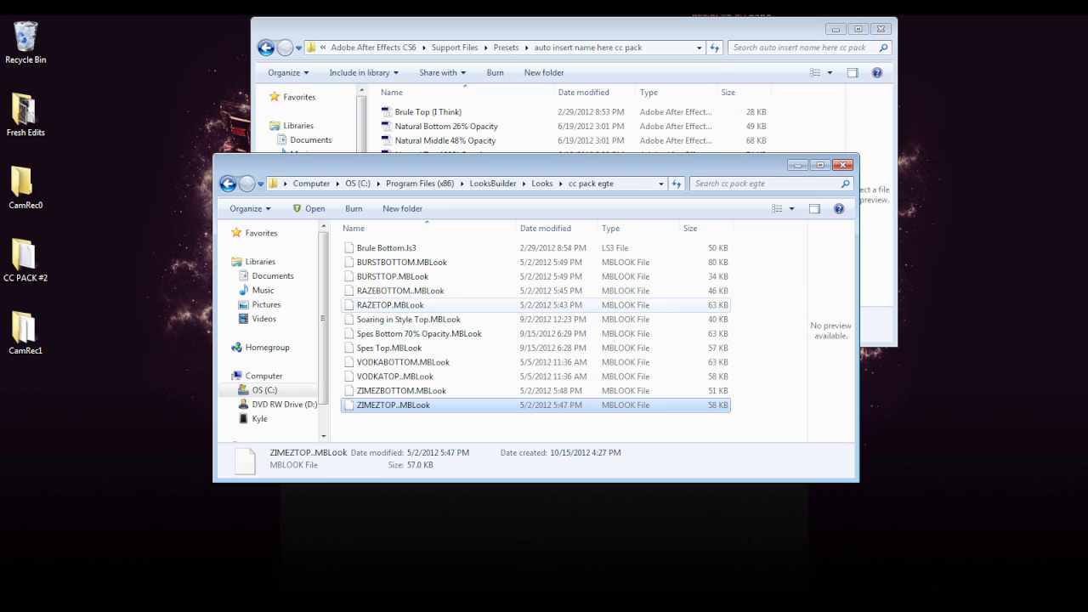
left_click(386, 247)
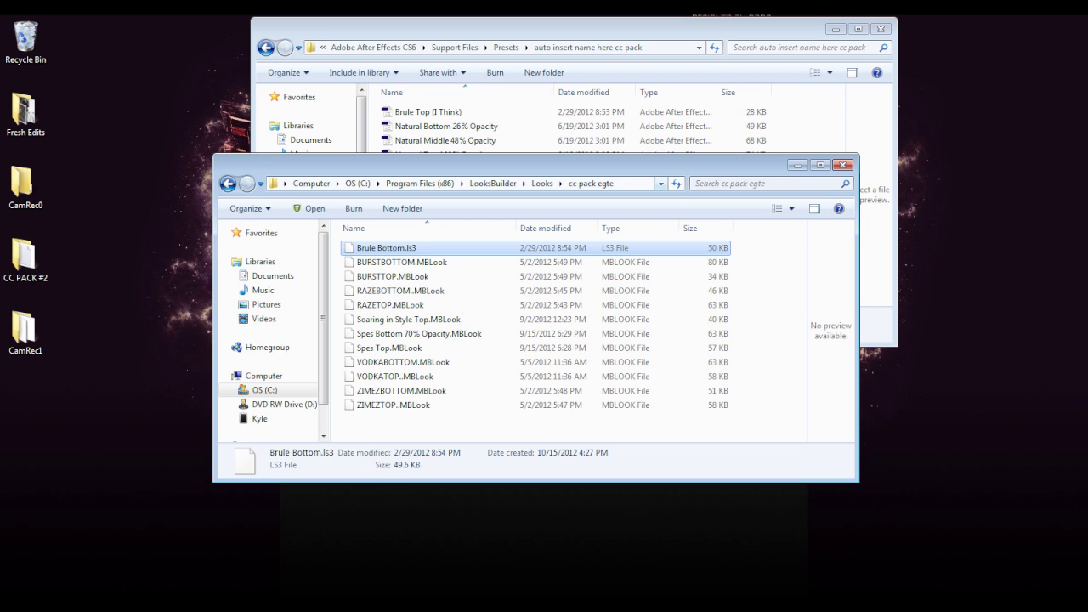
left_click(843, 164)
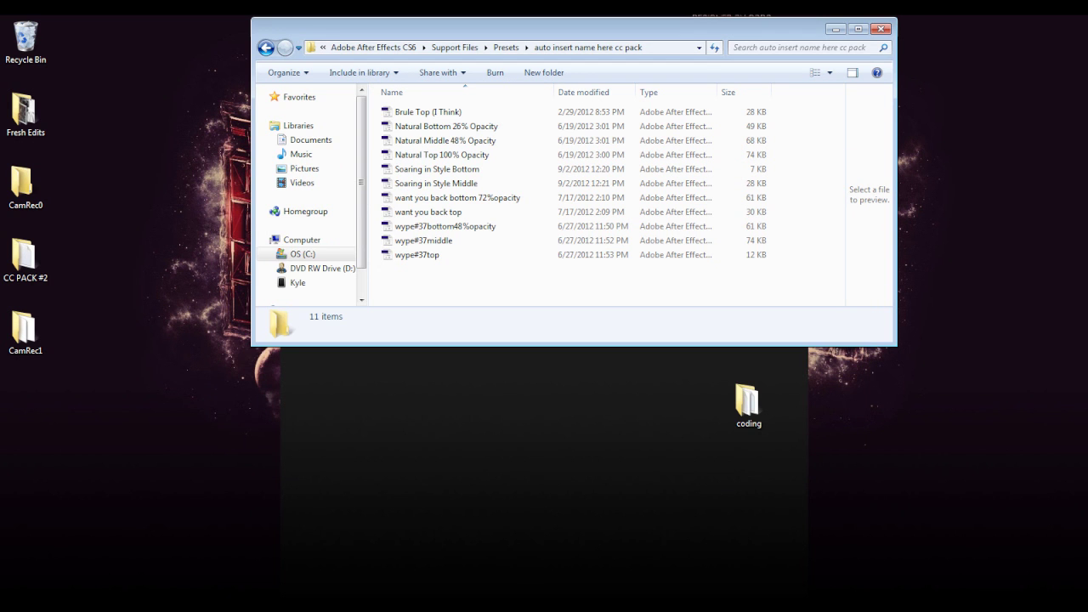
left_click(881, 28)
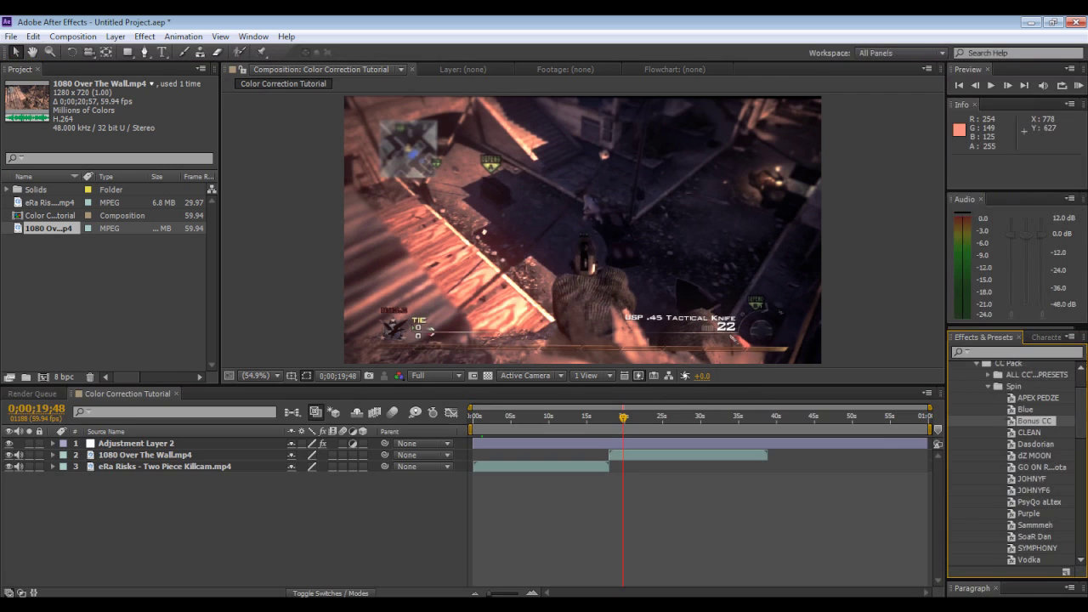
- Save the project on the desktop as "rgher" and close After Effects
right_click(482, 605)
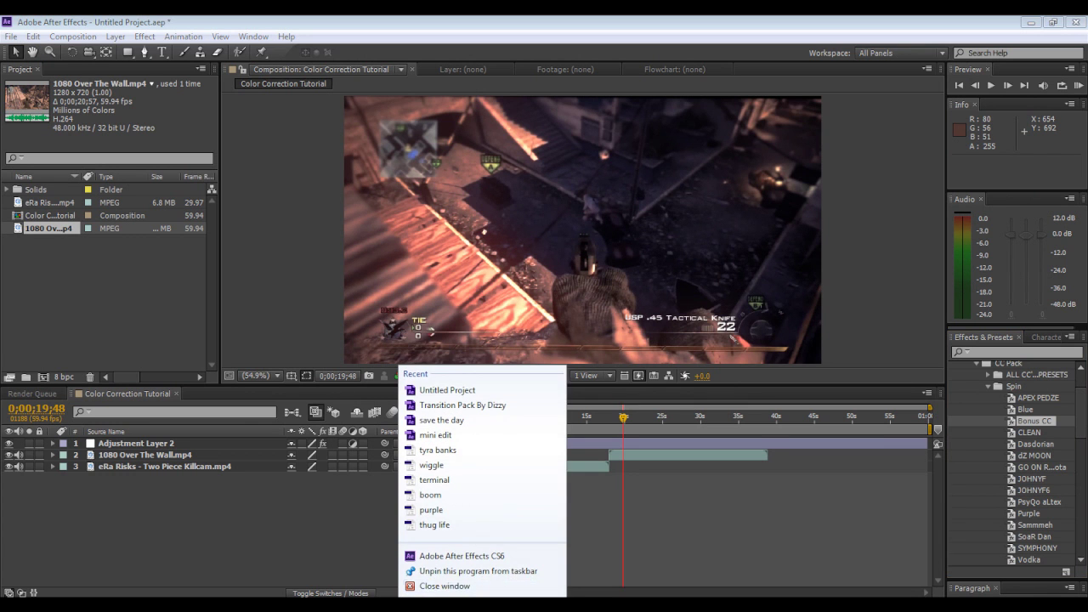
left_click(11, 36)
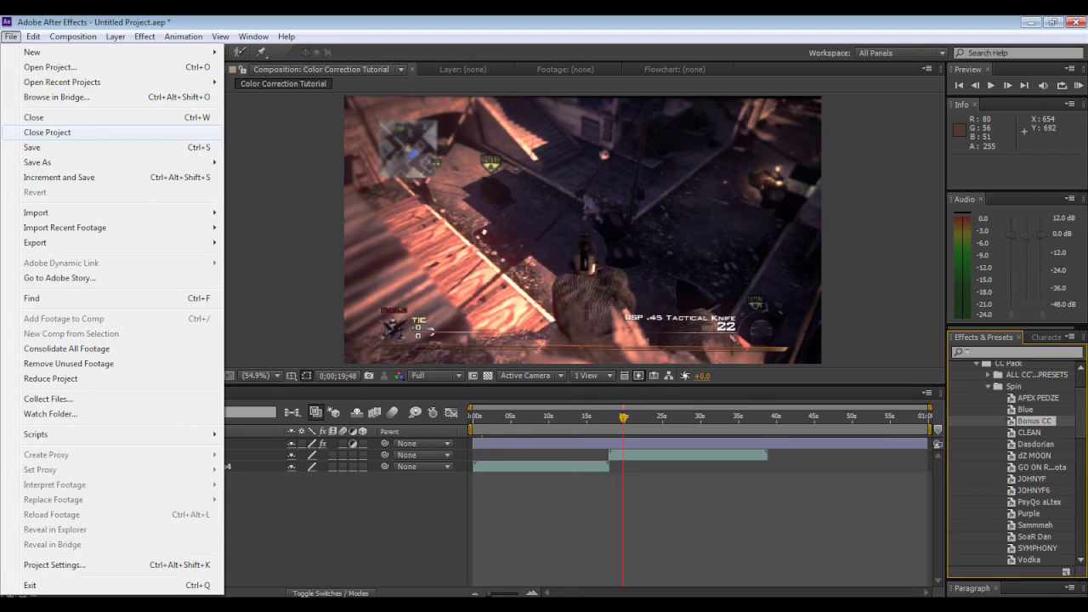
left_click(34, 147)
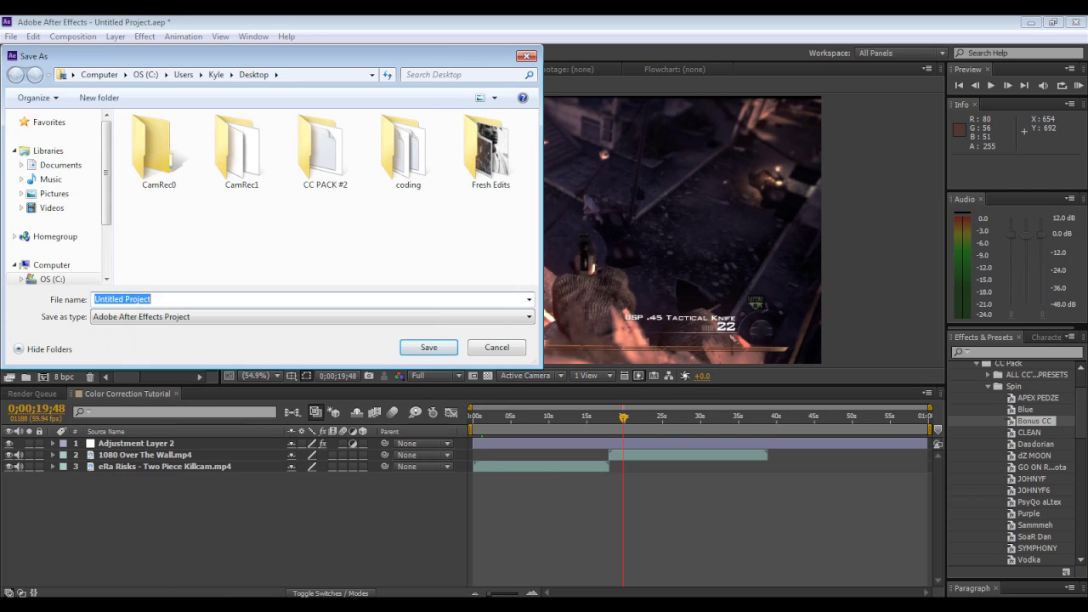
type("rgher")
left_click(429, 347)
left_click(1075, 22)
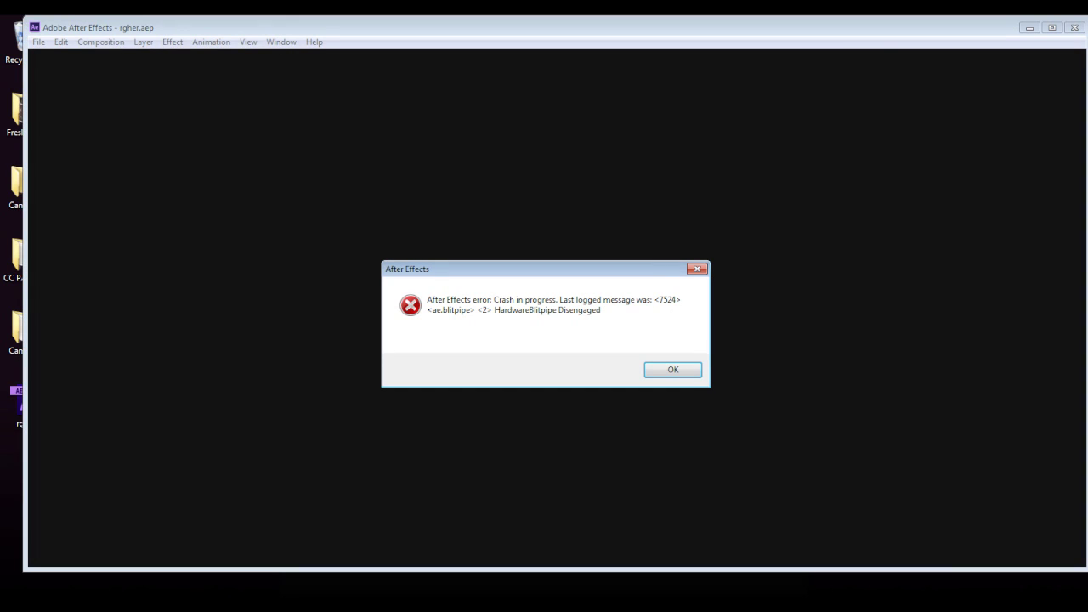
- Dismiss the After Effects error dialogs and reopen the rgher project
key("Return")
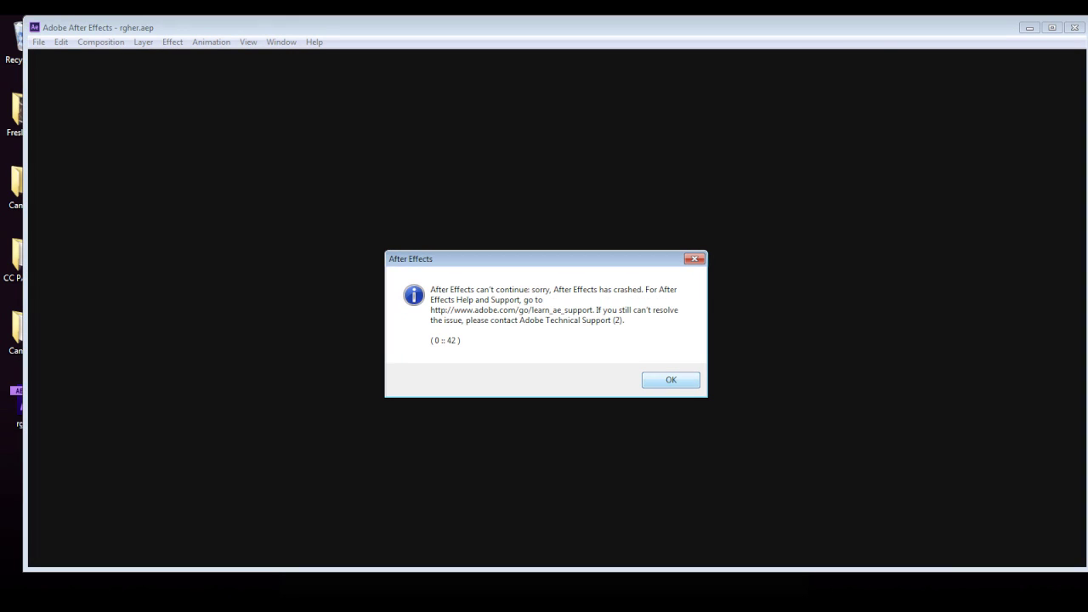
key("Return")
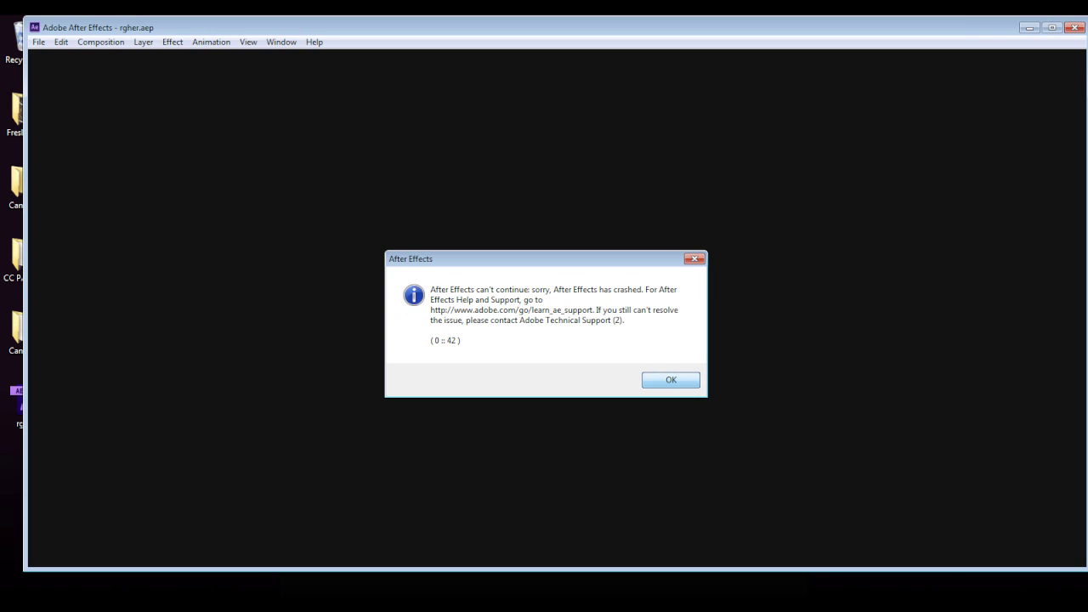
key("Return")
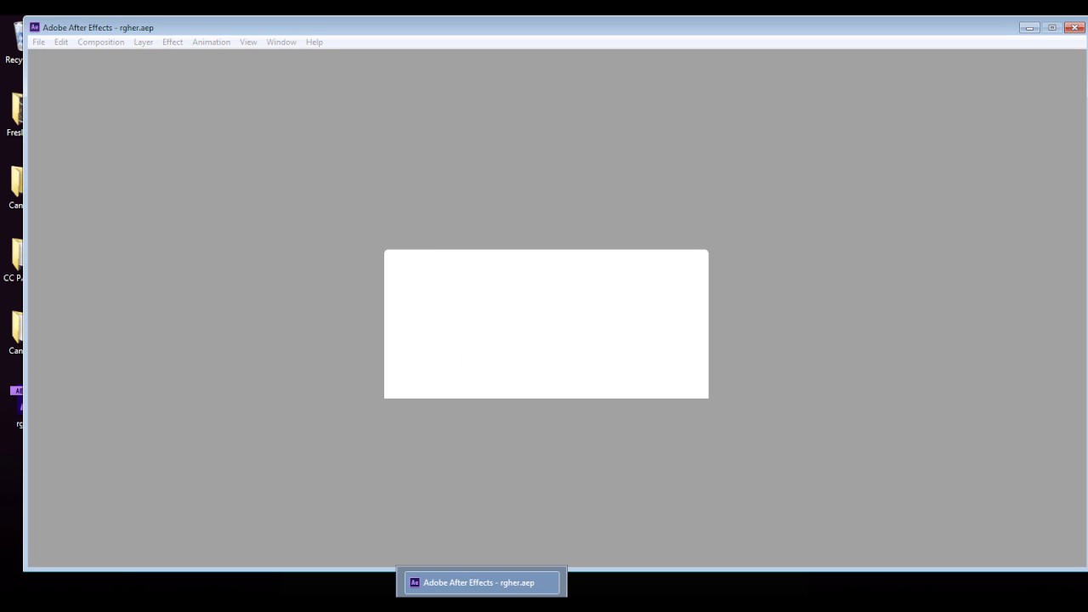
left_click(551, 583)
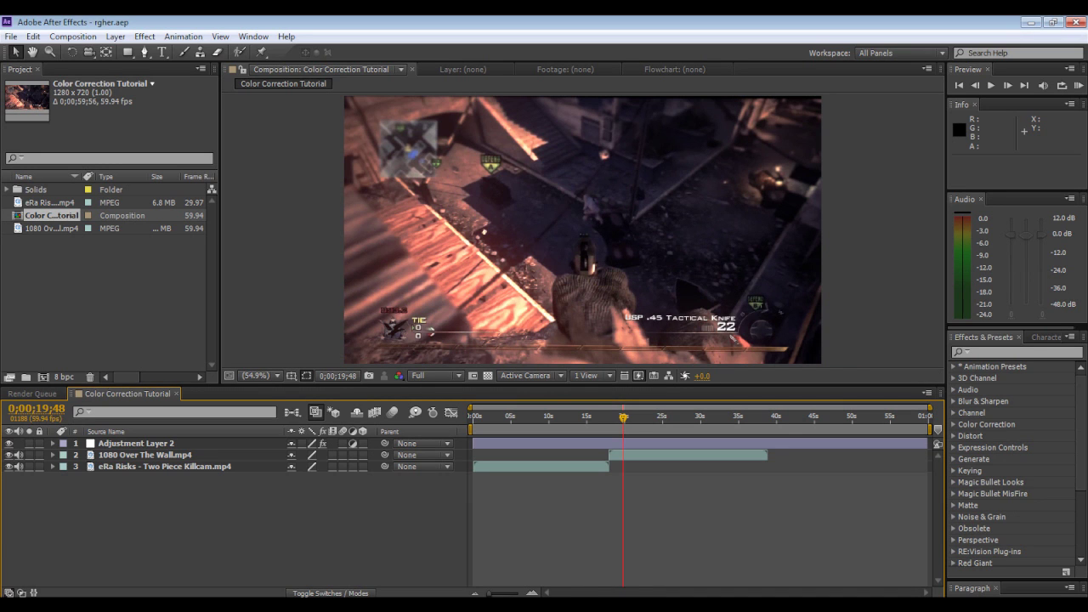
- Delete Adjustment Layer 2 and add a fresh adjustment layer above the clips in the Color Correction Tutorial composition
left_click(979, 352)
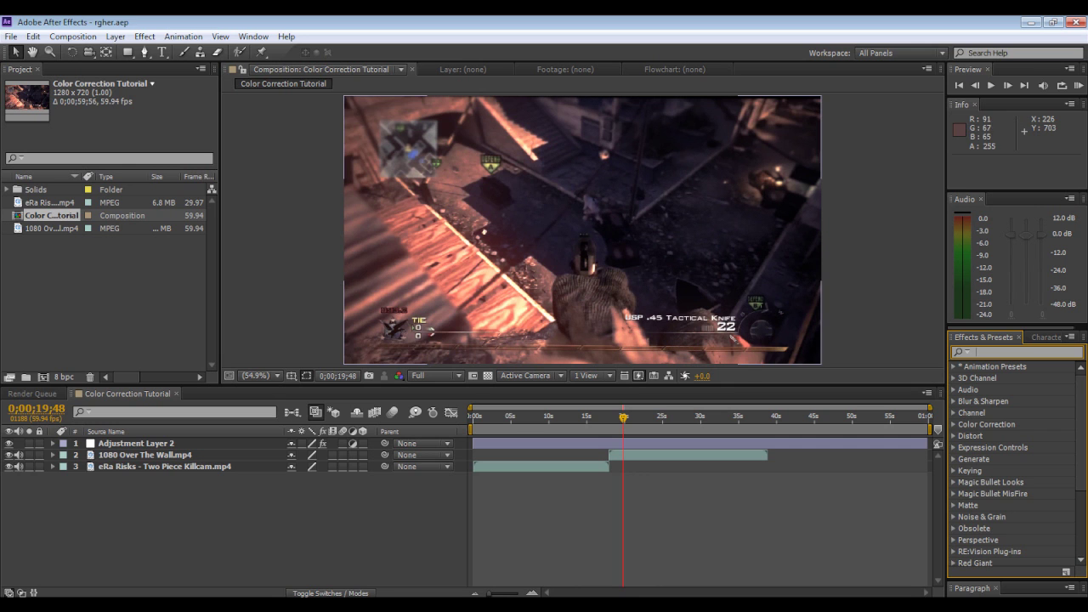
left_click(136, 444)
key("Delete")
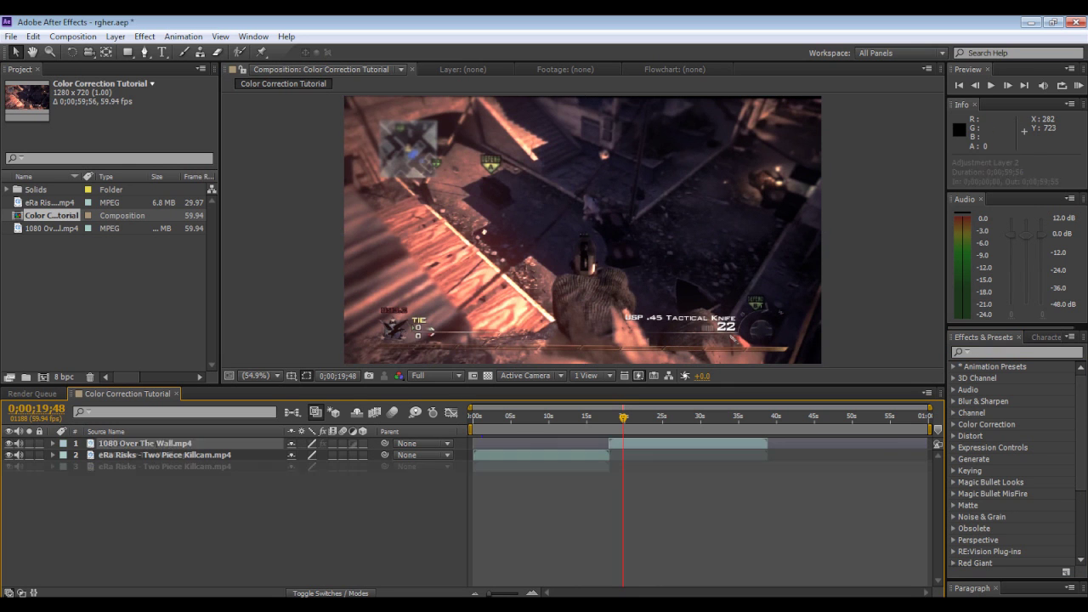
left_click(116, 36)
mouse_move(134, 52)
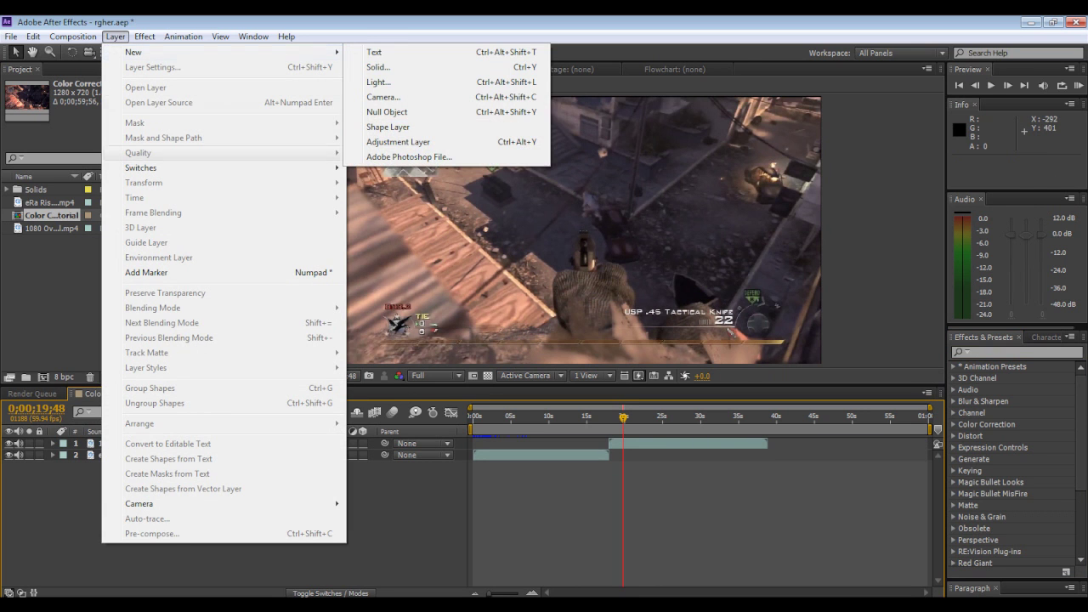
left_click(398, 142)
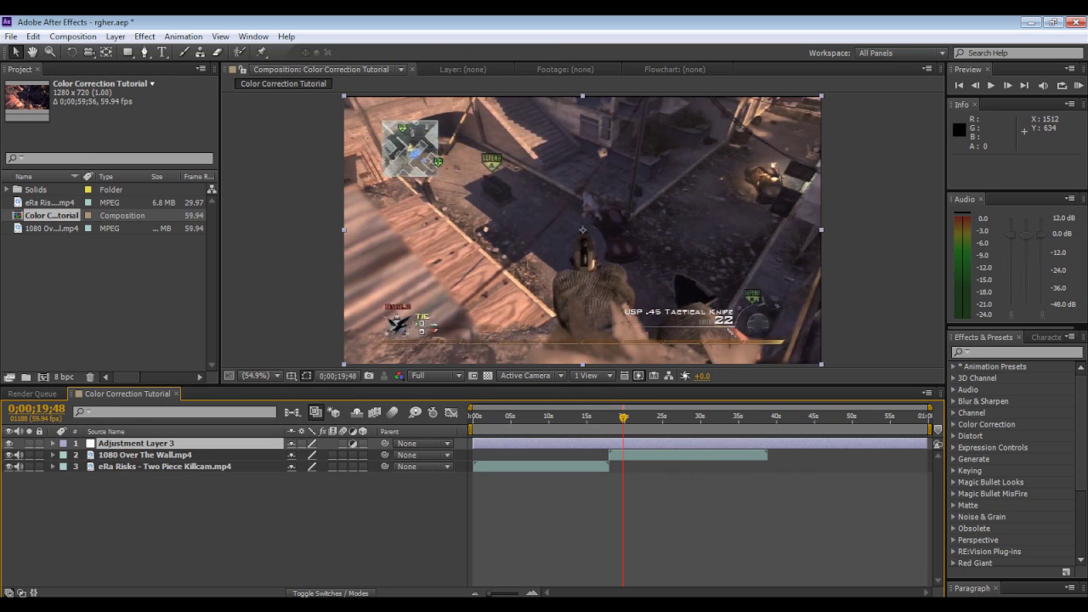
- Expand the "auto insert name here cc pack" folder in the animation presets and locate the wype#37 top and middle presets
left_click(954, 366)
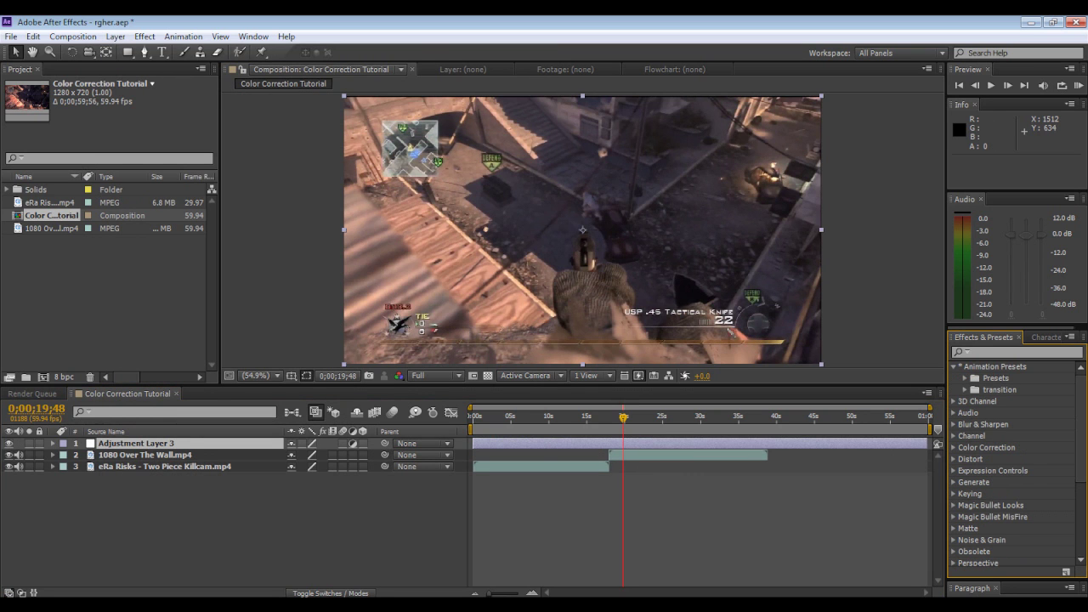
left_click(965, 378)
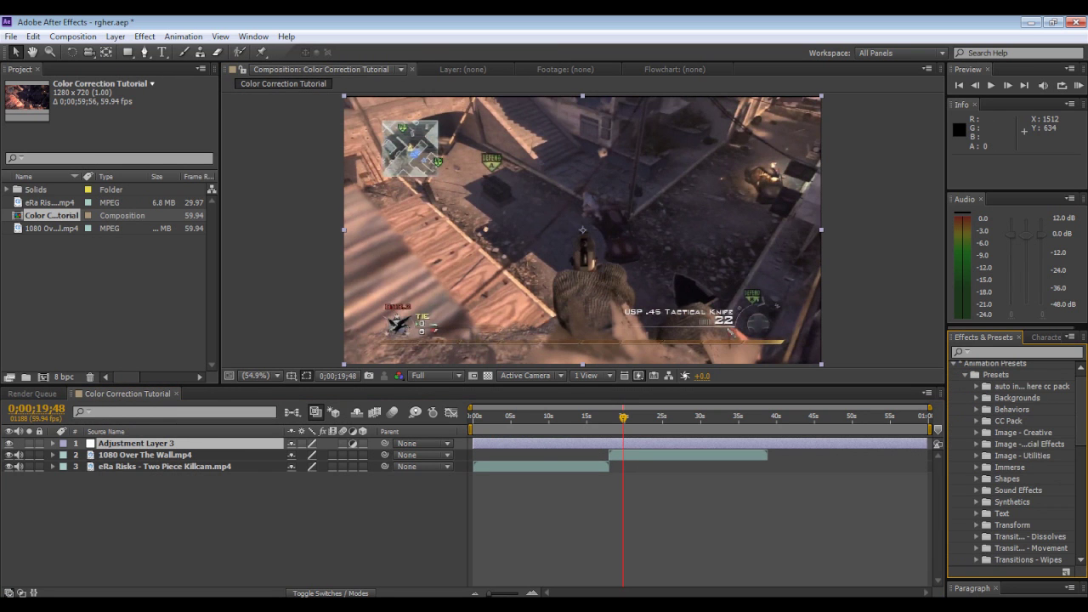
left_click(977, 387)
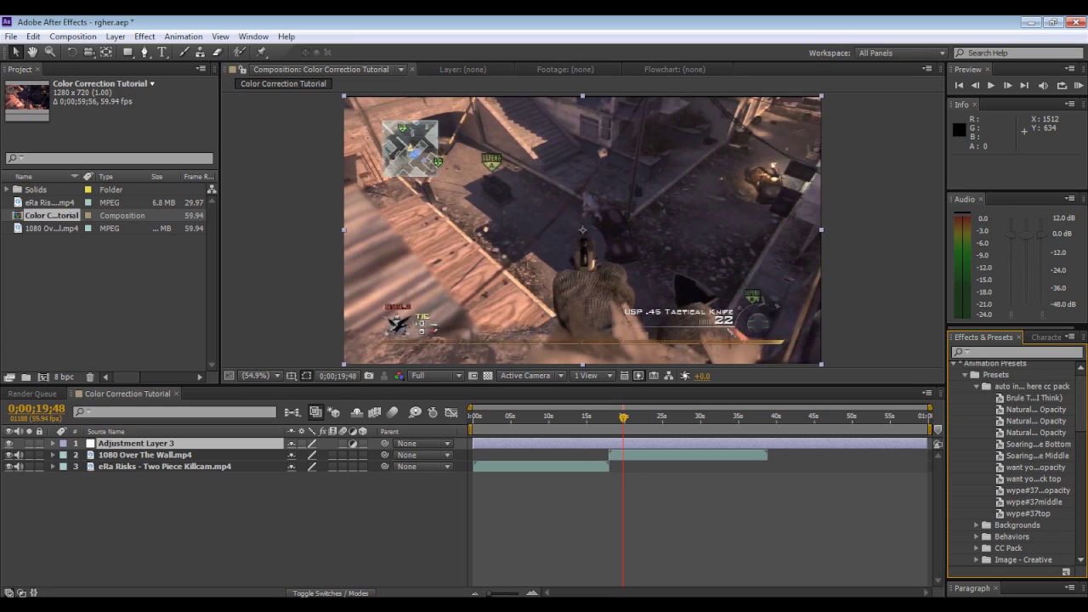
left_click(1028, 514)
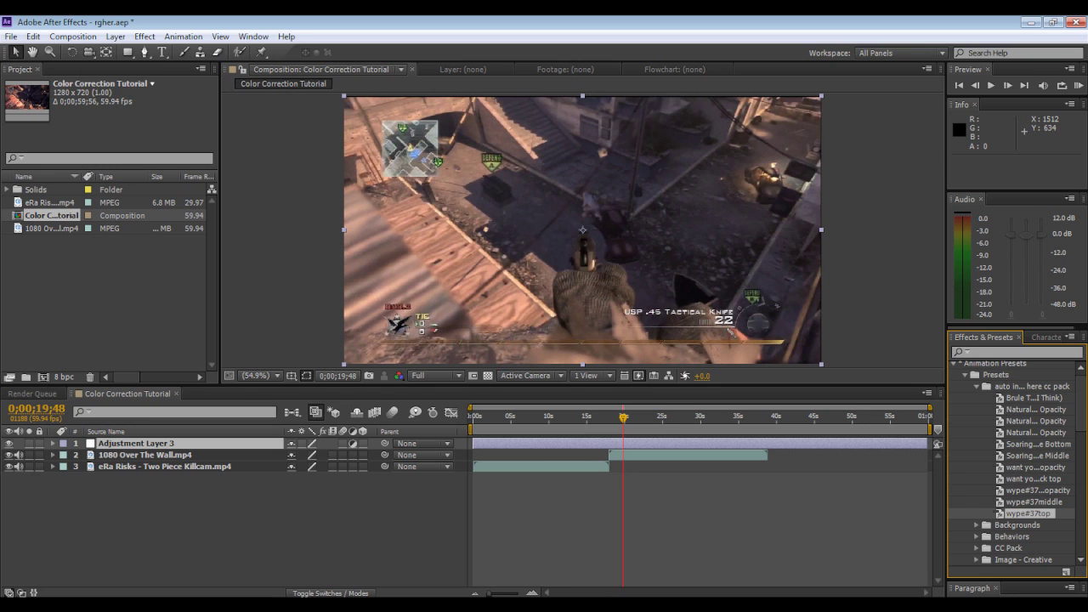
left_click(1034, 502)
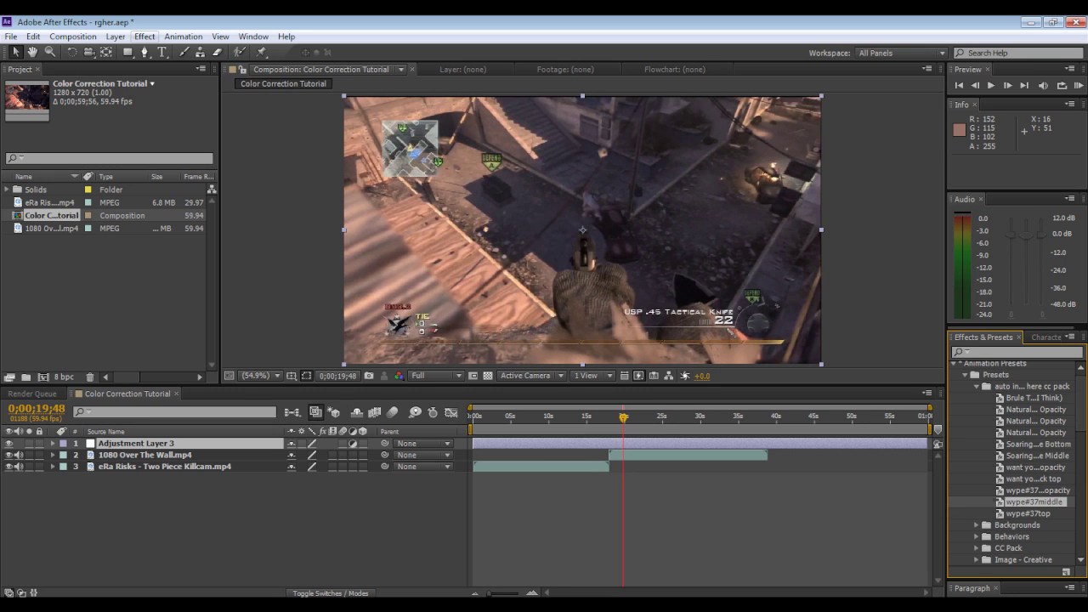
- Go to 0;00;09;03 in the first clip and add a second adjustment layer above Adjustment Layer 3
left_click(115, 37)
left_click(593, 327)
left_click(542, 417)
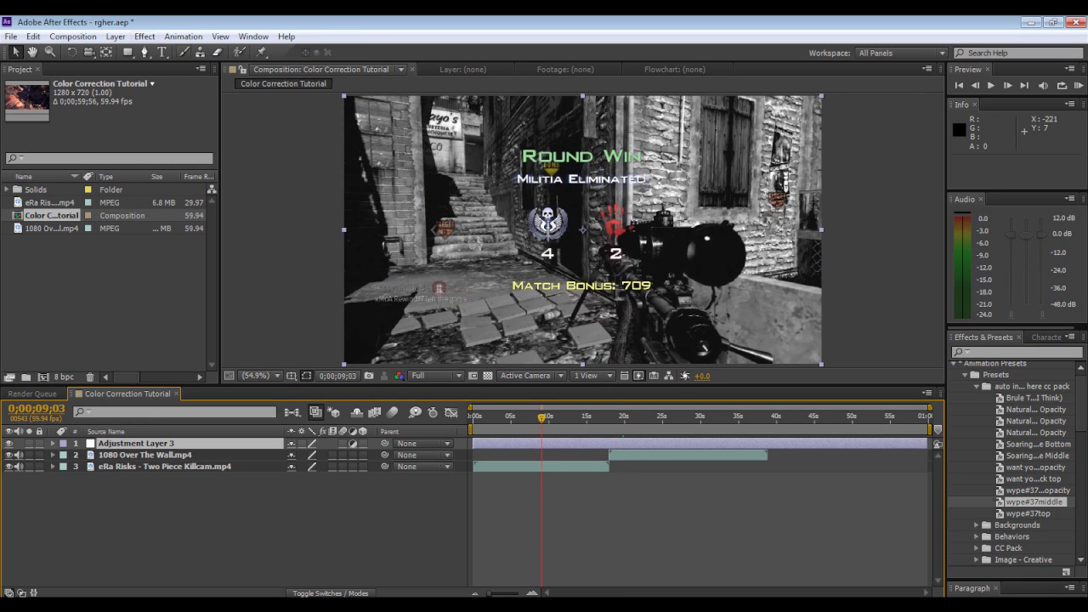
left_click(116, 37)
mouse_move(170, 52)
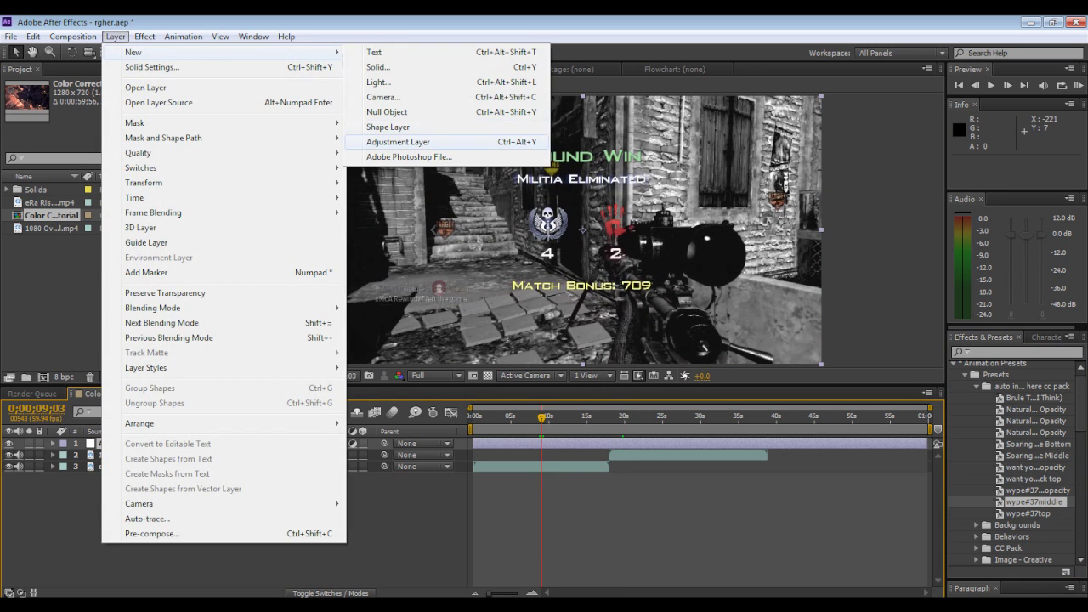
left_click(400, 141)
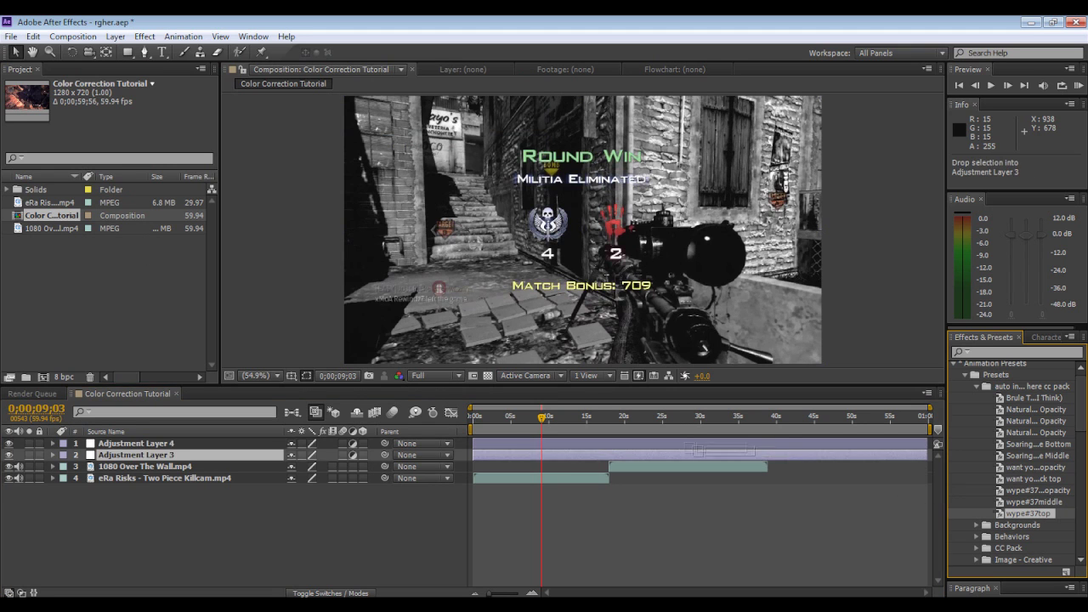
- Apply the wype#37top preset to Adjustment Layer 4 and the wype#37middle preset to Adjustment Layer 3
double_click(1029, 514)
left_click_drag(1067, 504, 663, 455)
left_click(1037, 491)
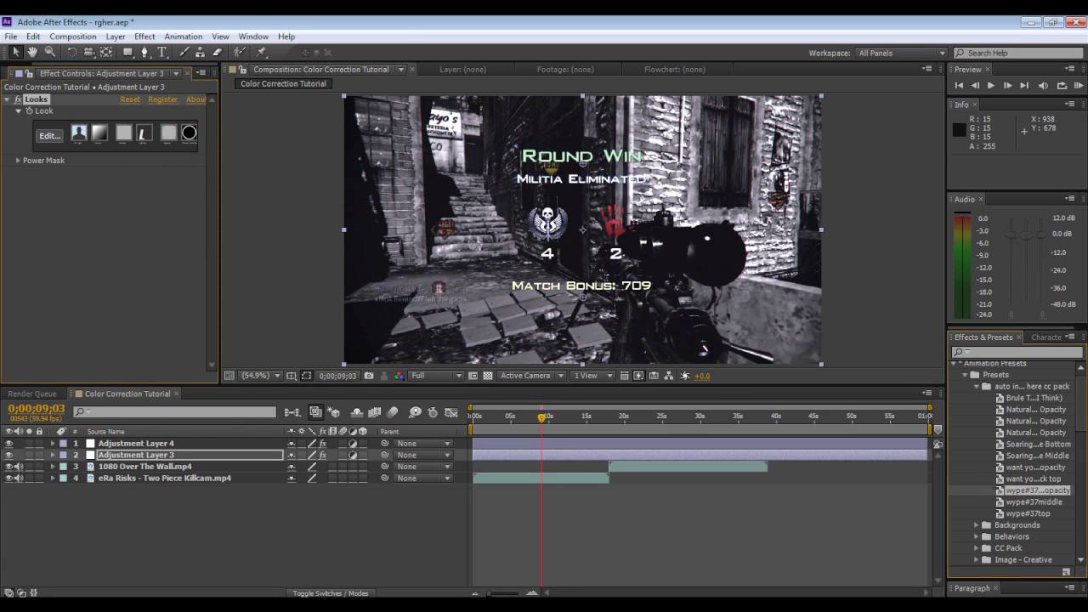
left_click(1074, 502)
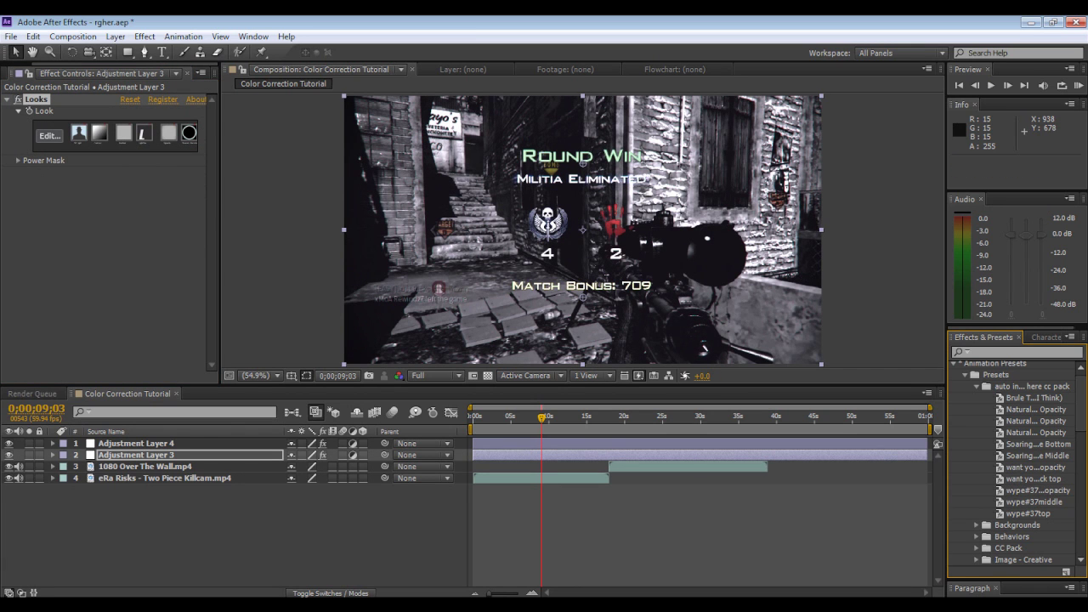
- At 0;00;12;16, add a third adjustment layer beneath the other two and apply the wype#37 opacity preset to it
left_click(116, 37)
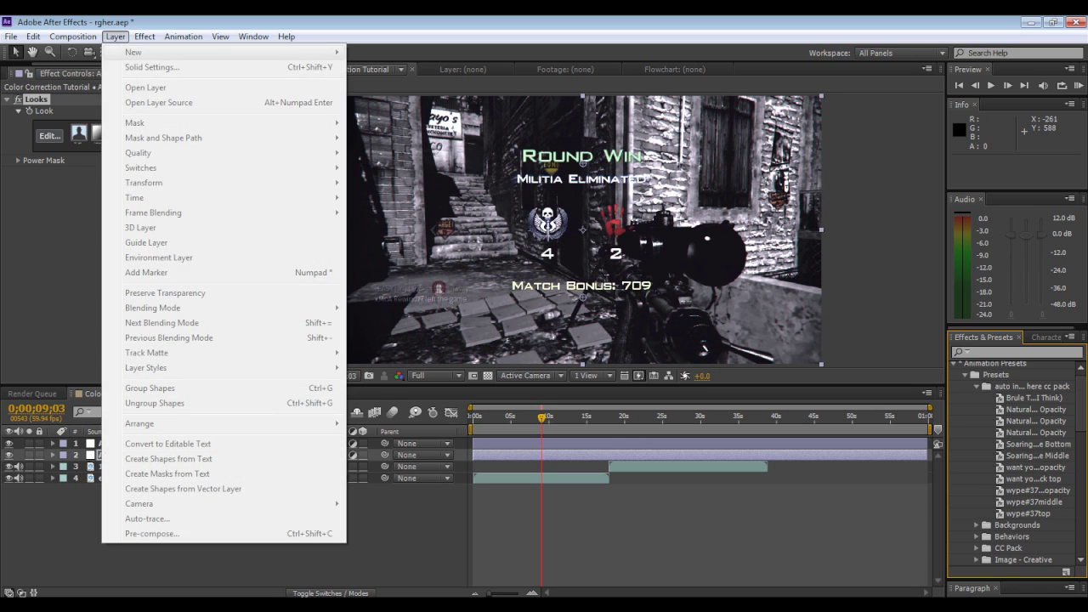
left_click(145, 36)
left_click_drag(541, 417, 581, 417)
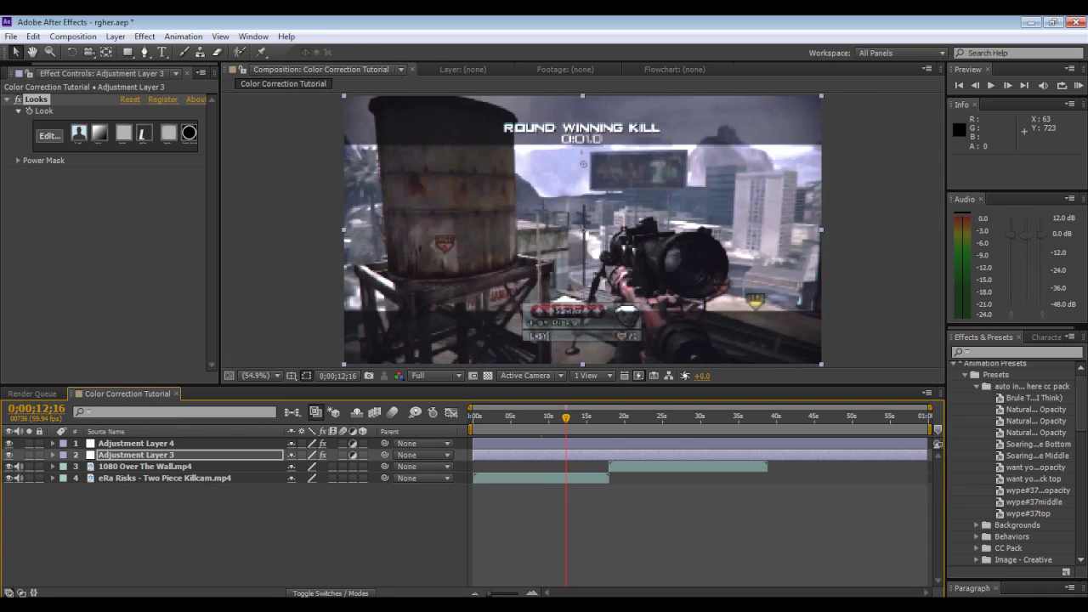
left_click(115, 36)
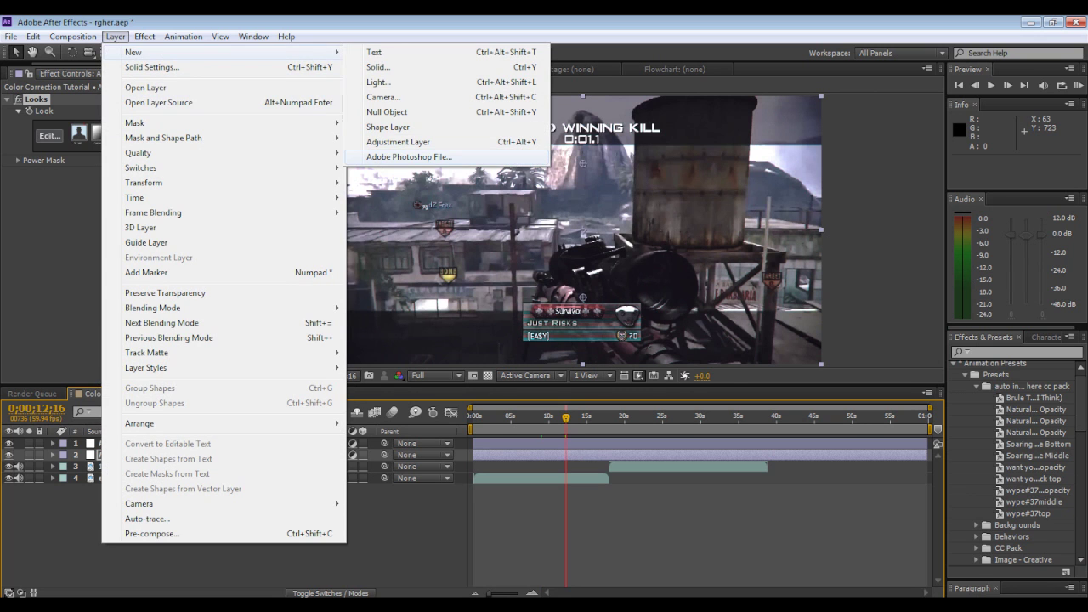
left_click(374, 142)
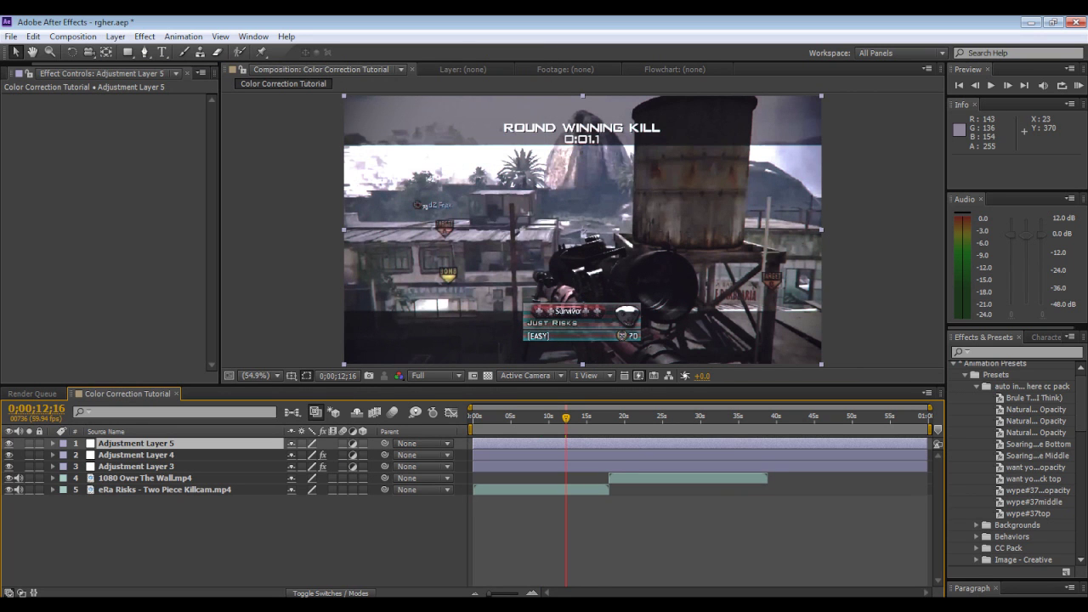
left_click_drag(136, 443, 136, 472)
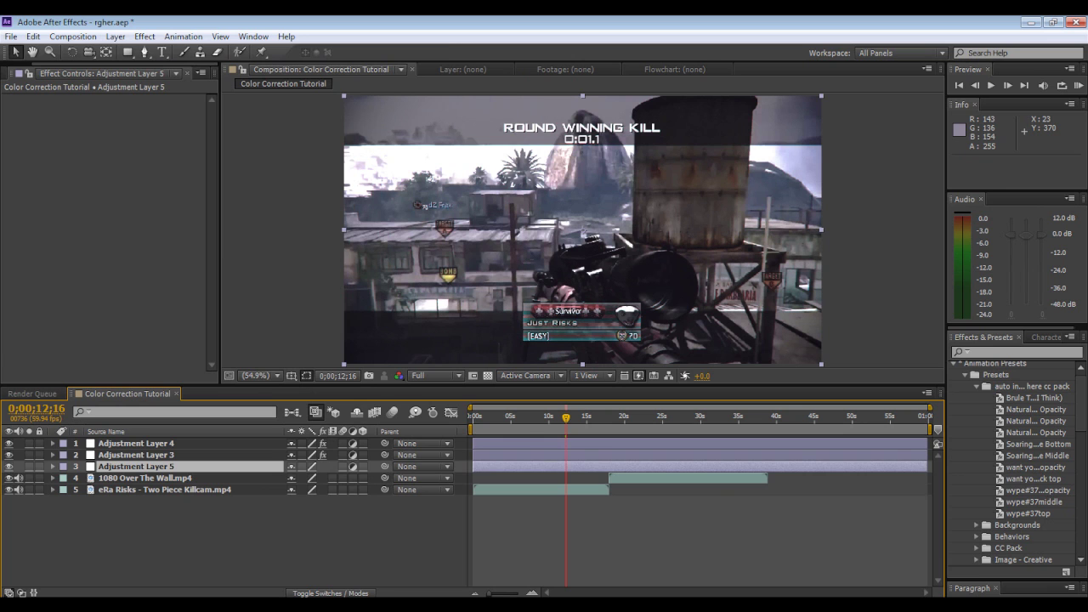
left_click_drag(1038, 491, 433, 467)
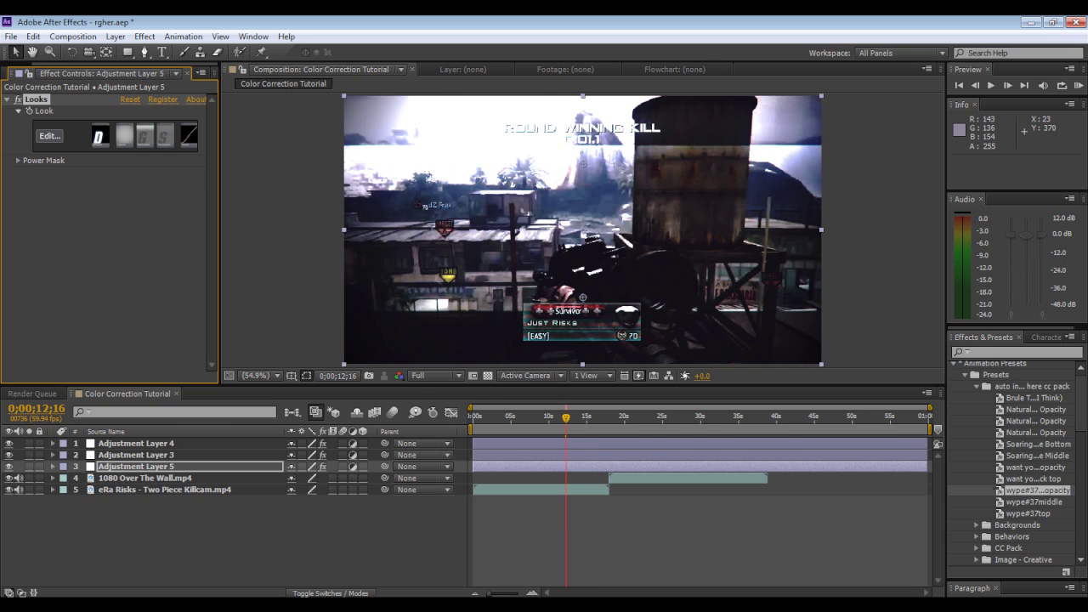
- Delete all three adjustment layers from the Color Correction Tutorial composition
left_click(136, 466)
key("Delete")
left_click(136, 455)
key("Delete")
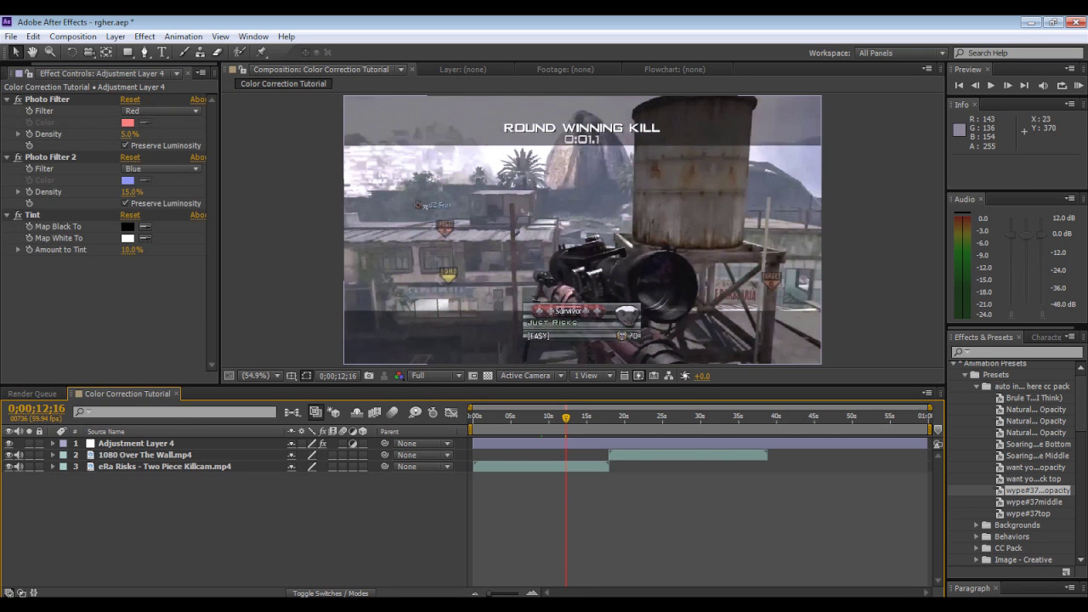
key("Delete")
- Add a new adjustment layer above the clips and apply the Magic Bullet Looks effect to it
left_click(114, 36)
mouse_move(133, 51)
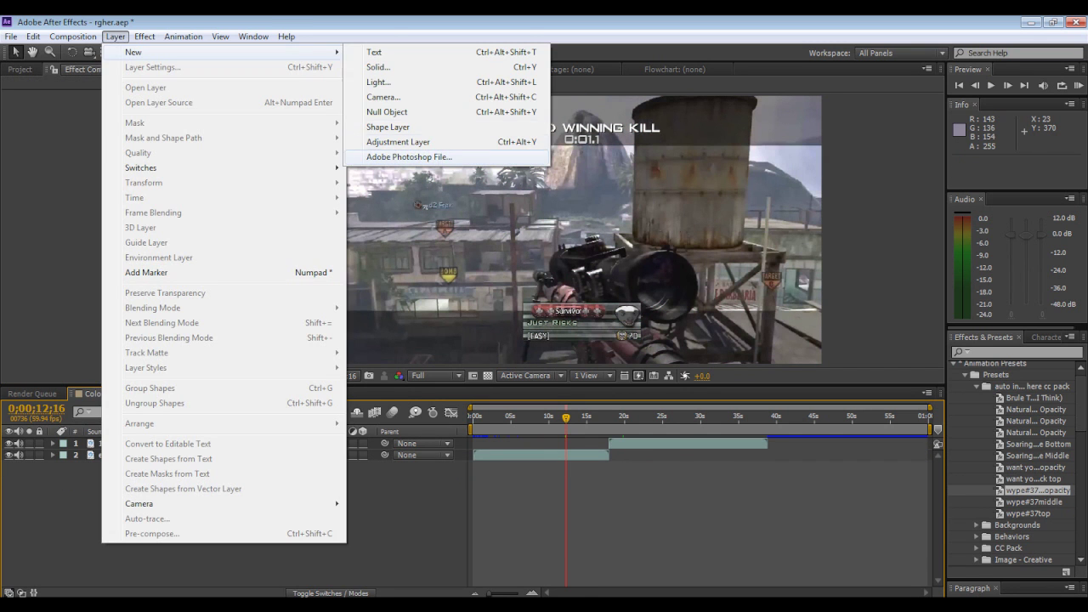
left_click(398, 142)
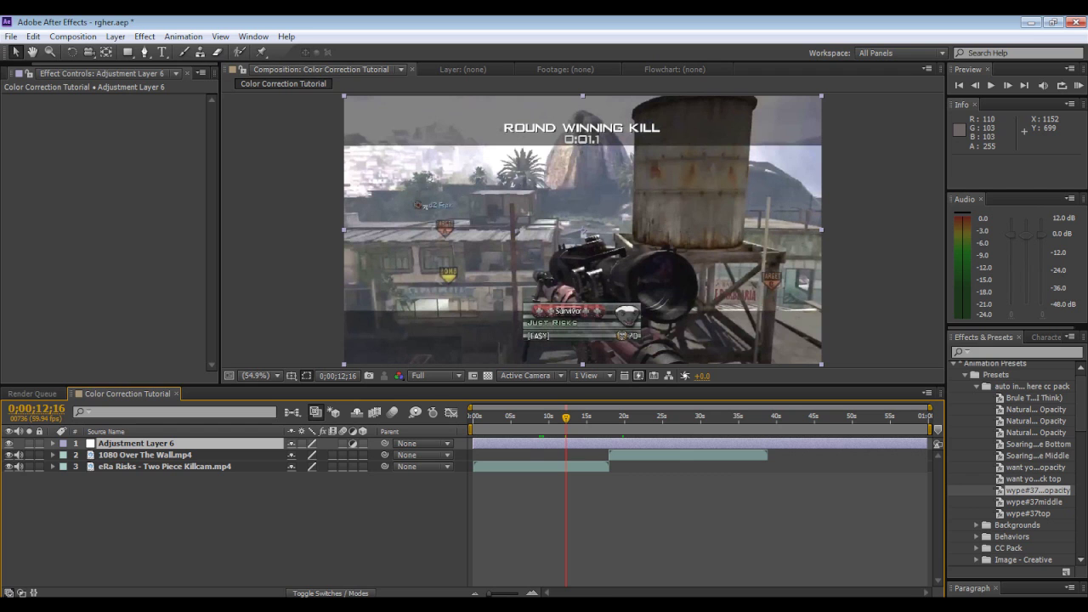
left_click(979, 352)
type("looks")
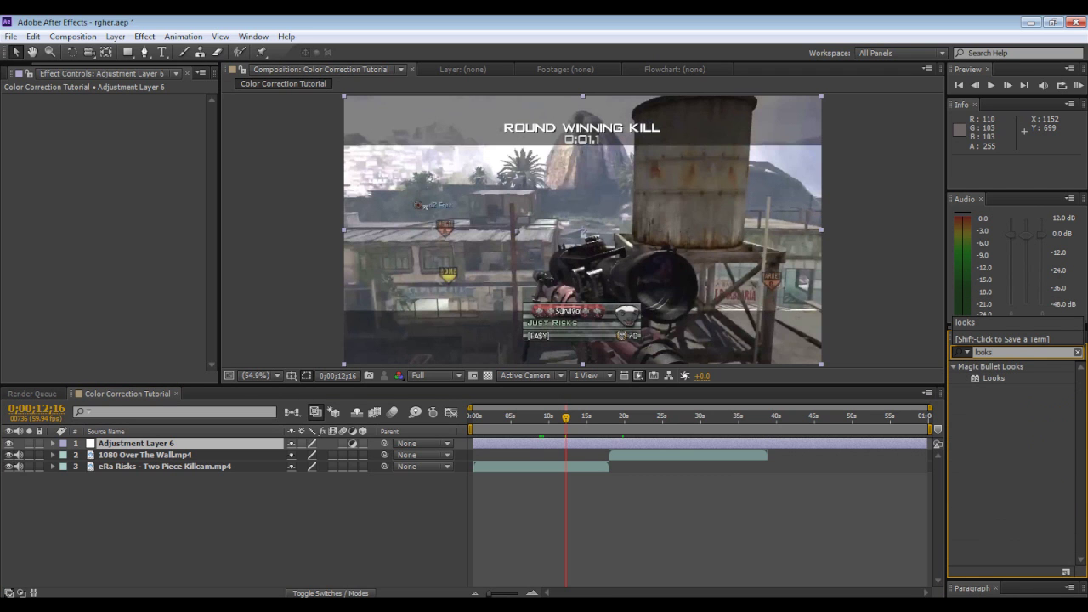
double_click(994, 378)
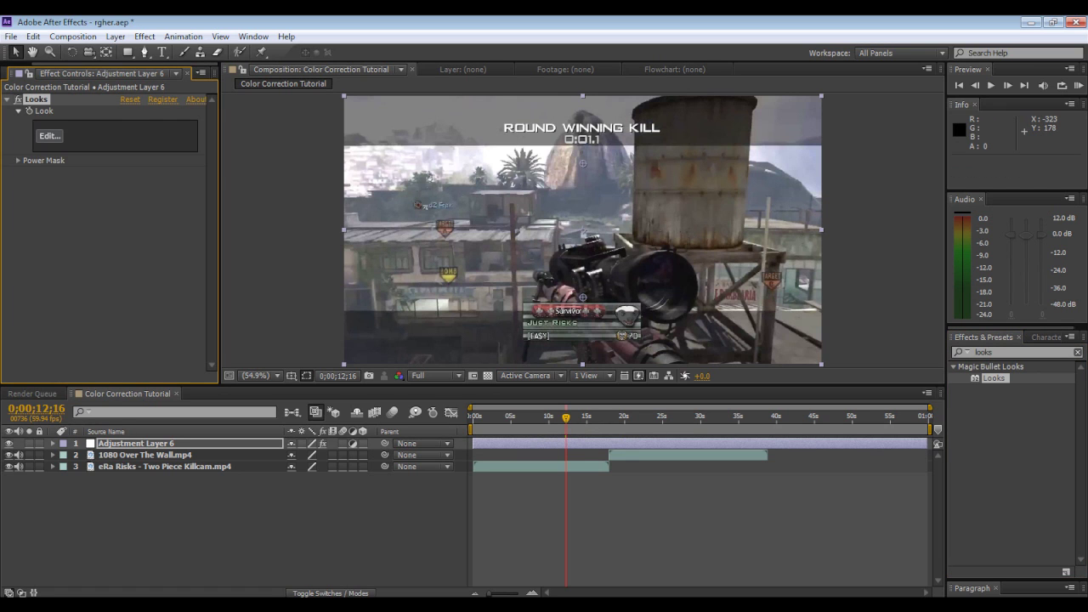
- Edit the look of Adjustment Layer 6 and assign ZIMEZTOP from the "cc pack egte" group
left_click(49, 136)
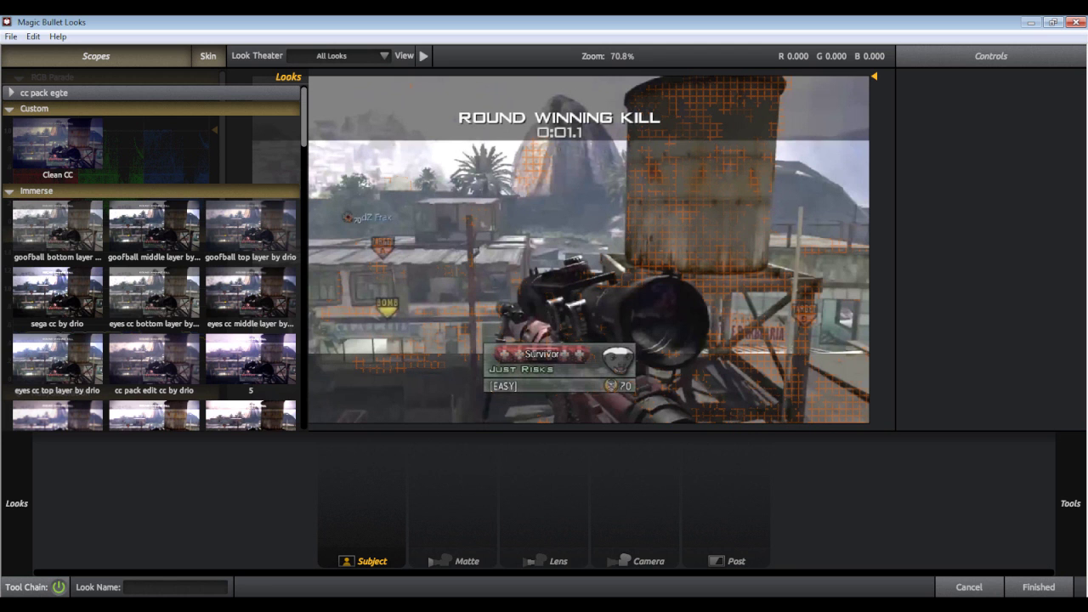
left_click(10, 93)
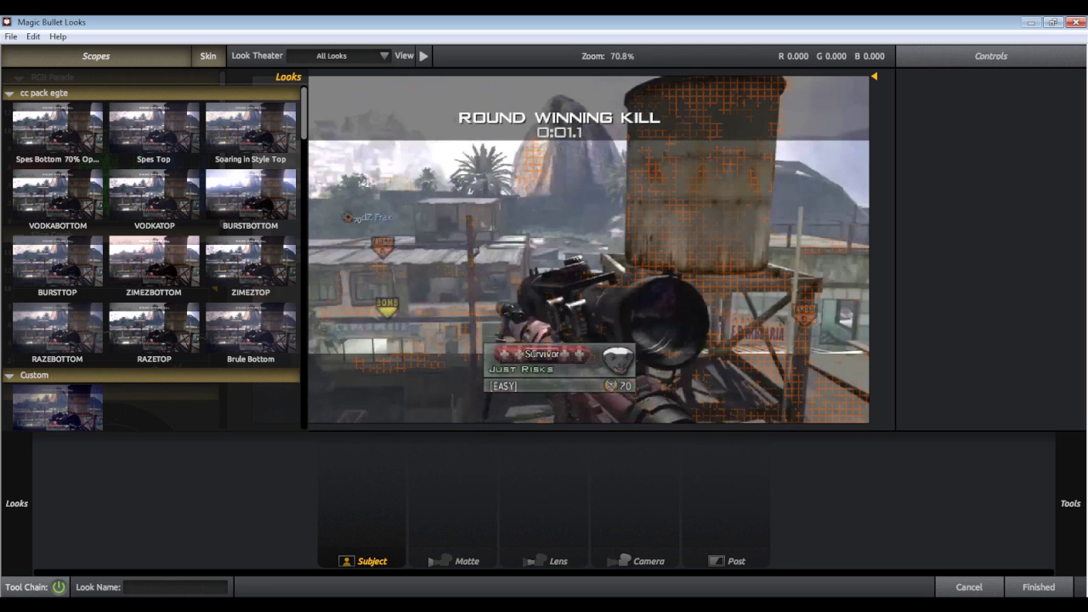
left_click(251, 262)
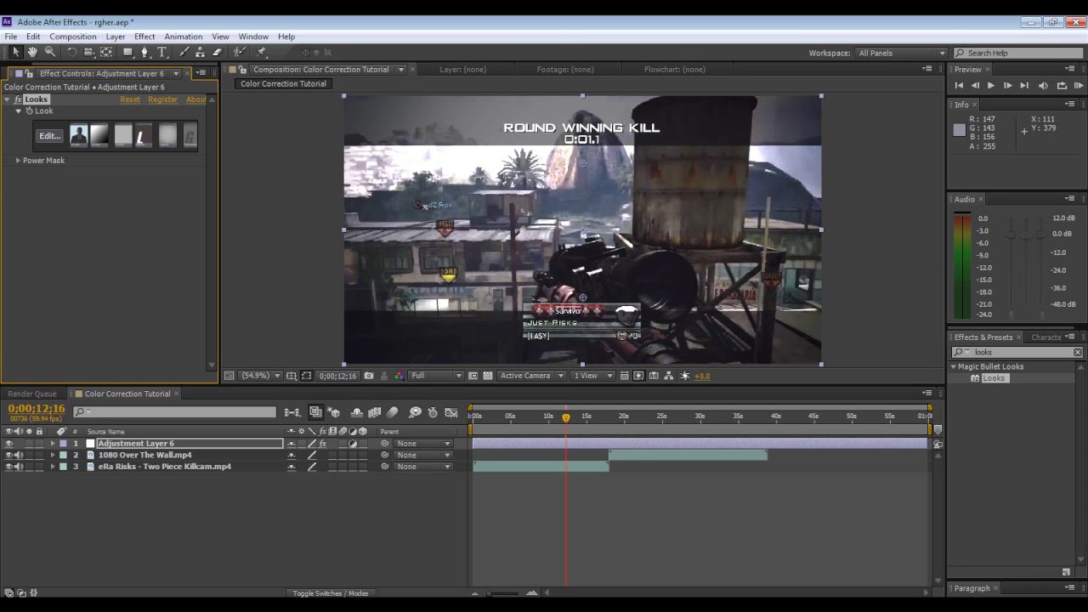
- Add another adjustment layer above Adjustment Layer 6 and apply the Looks effect to it
left_click(115, 36)
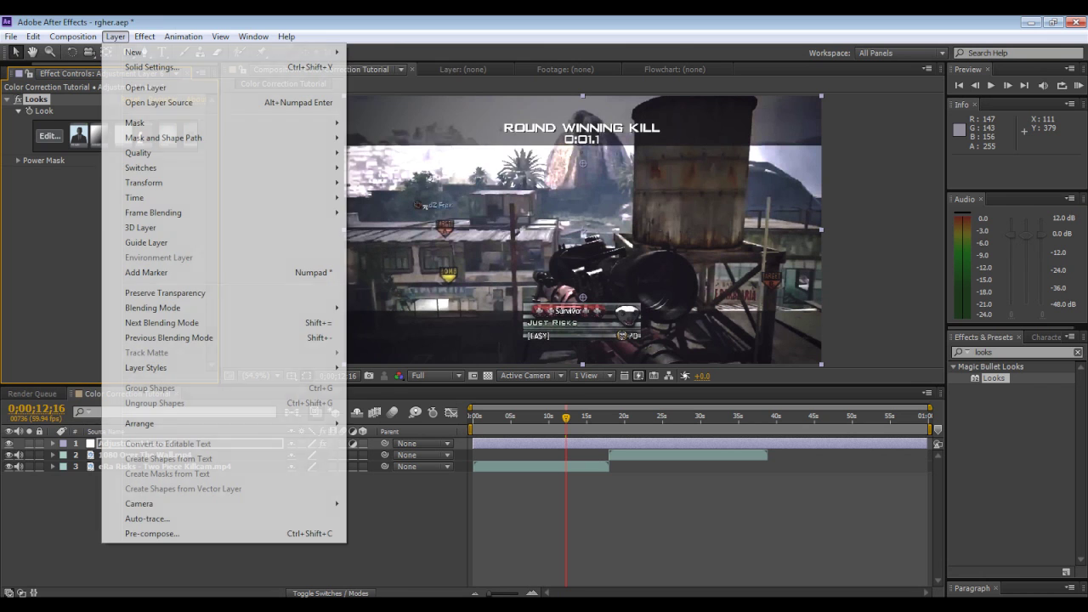
mouse_move(133, 52)
left_click(391, 139)
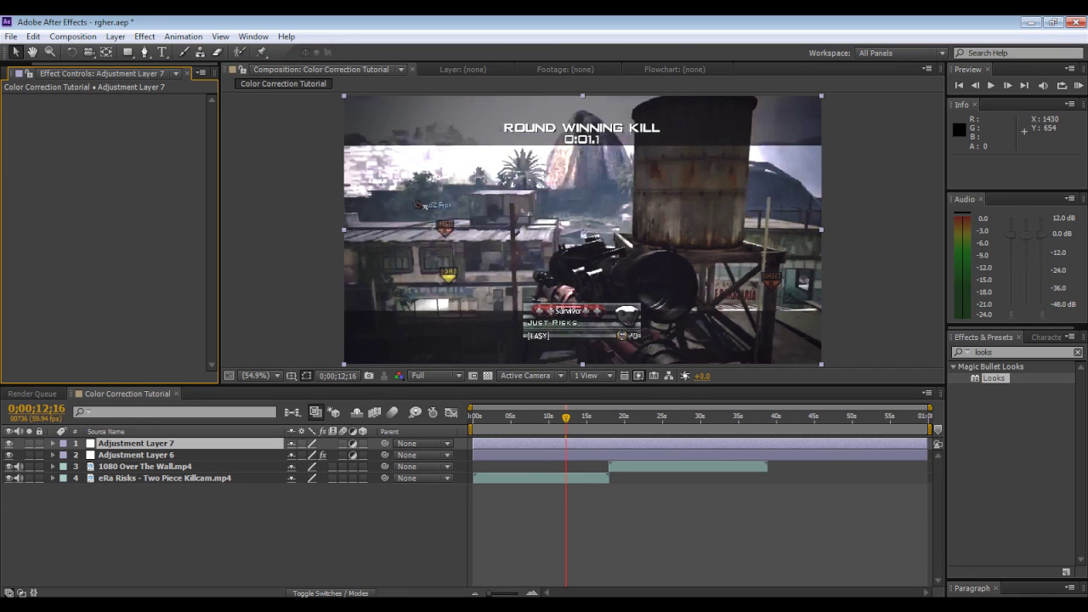
left_click_drag(993, 378, 578, 443)
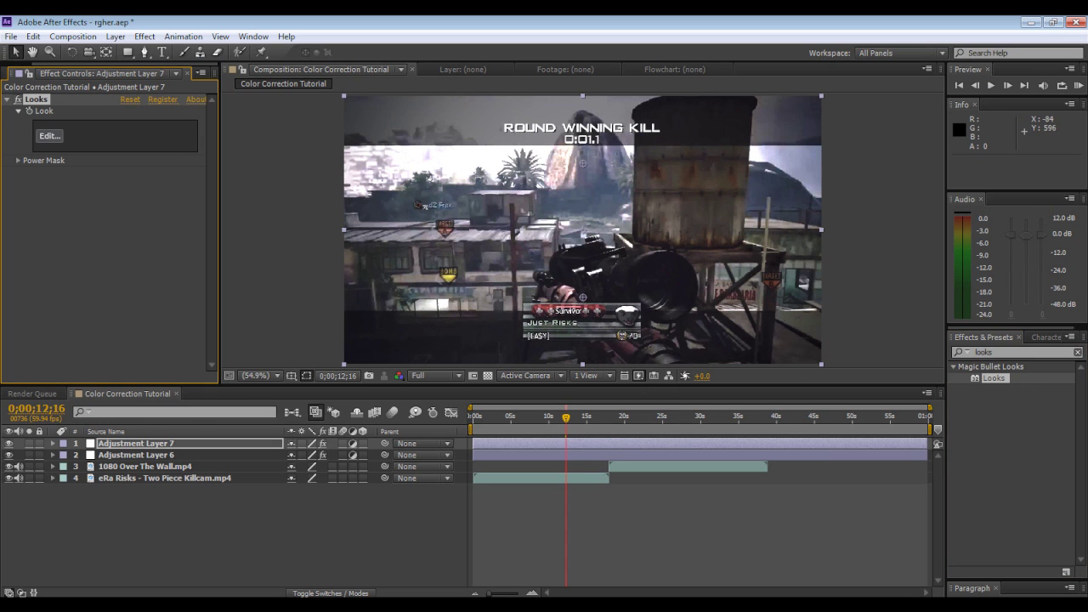
left_click(34, 37)
left_click(68, 51)
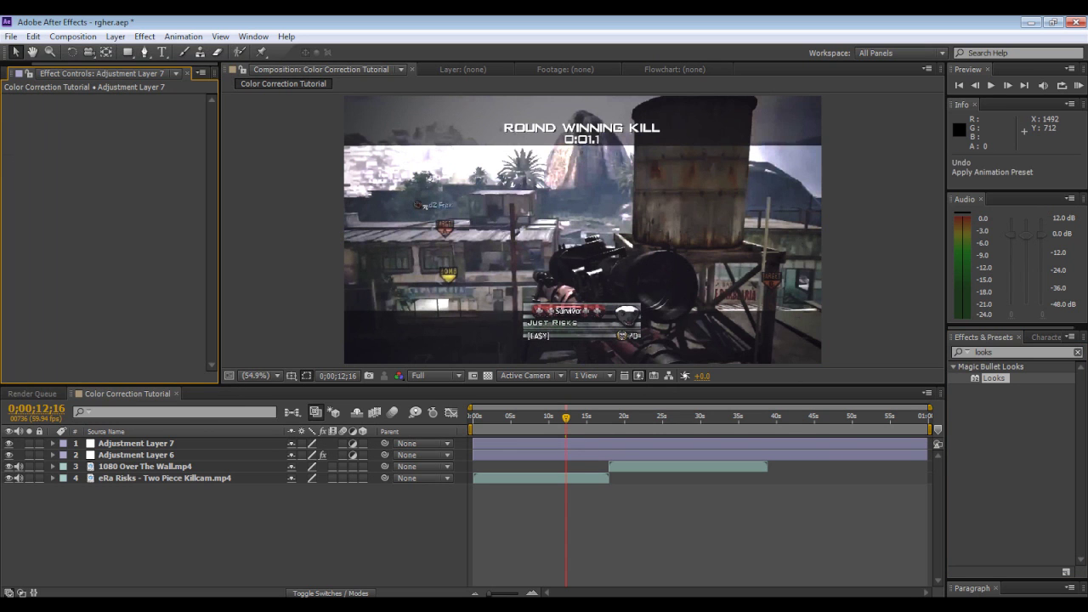
left_click_drag(992, 379, 536, 444)
- Edit the look of Adjustment Layer 7 and assign Spes Top from the "cc pack egte" group
left_click(50, 136)
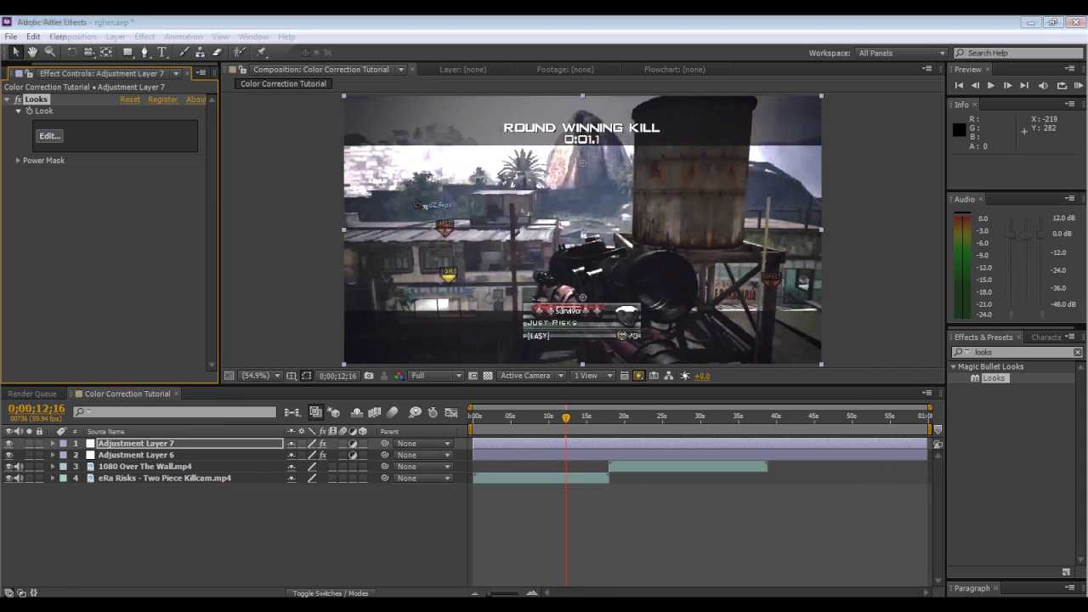
mouse_move(17, 504)
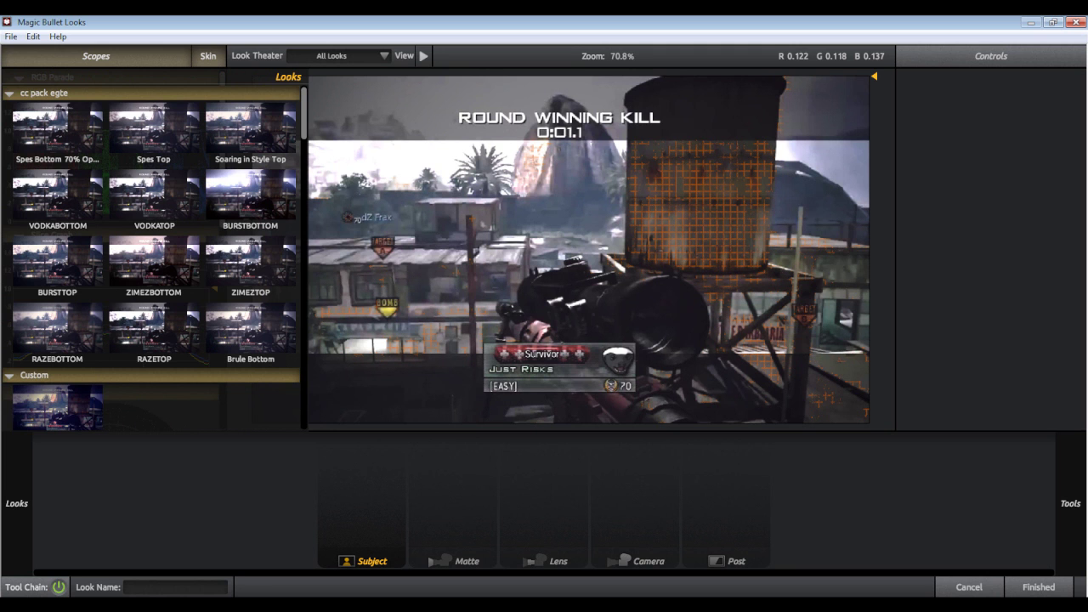
scroll(155, 257, "down", 1)
scroll(155, 258, "up", 1)
left_click(154, 133)
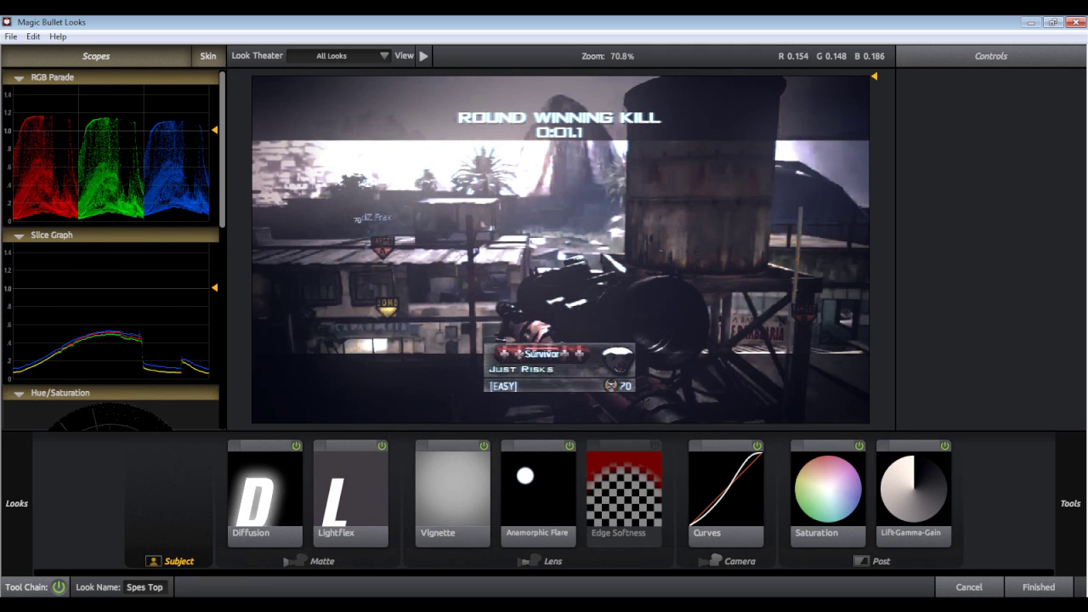
left_click(1038, 587)
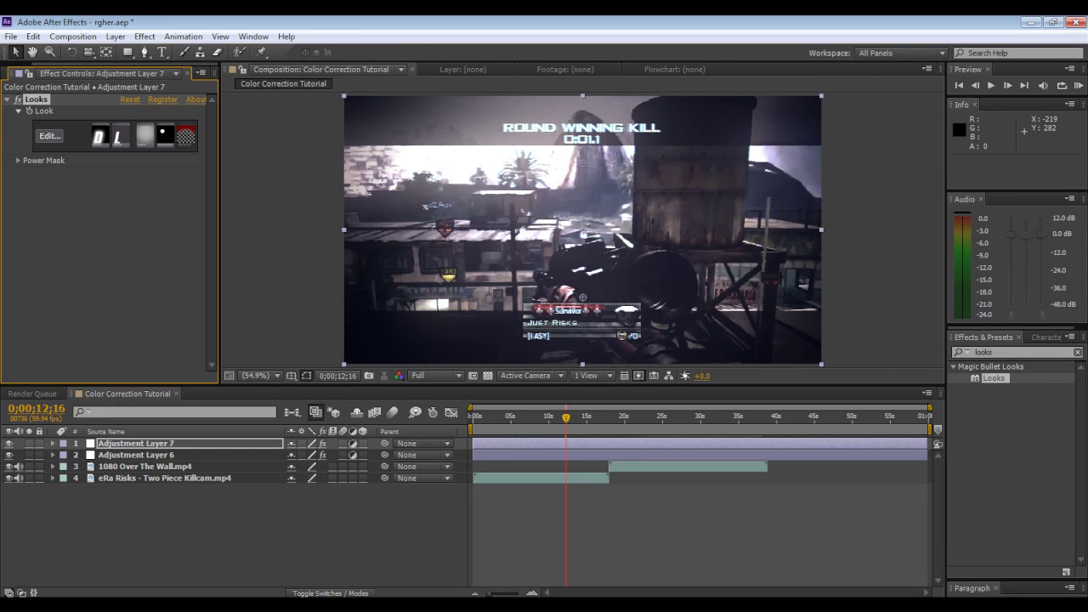
- Move Adjustment Layer 7 below Adjustment Layer 6, compare both layers' Looks settings and close the effect controls
left_click_drag(170, 443, 198, 461)
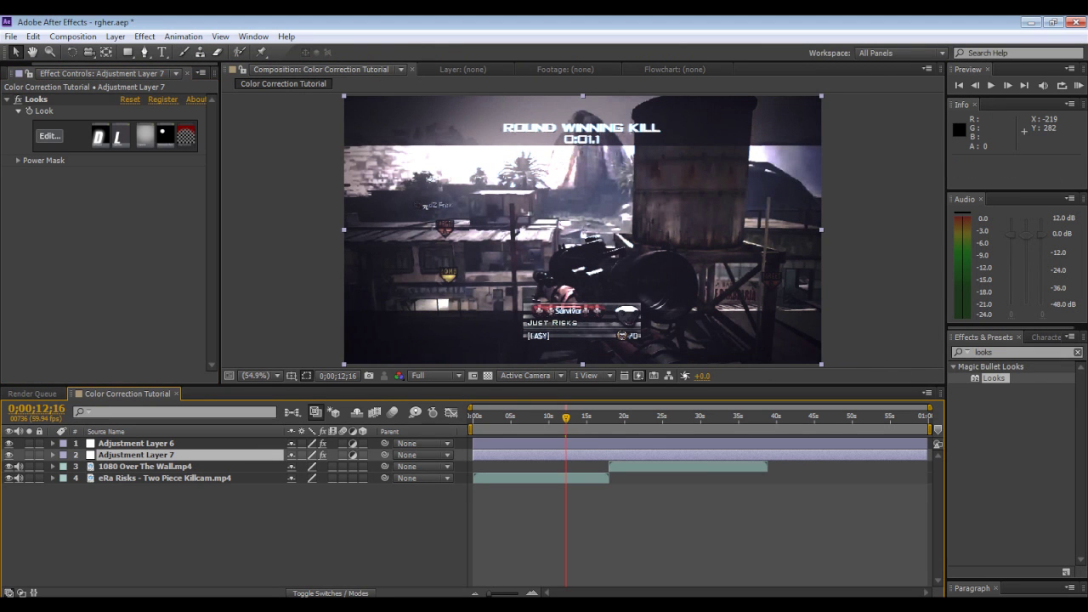
left_click(162, 443)
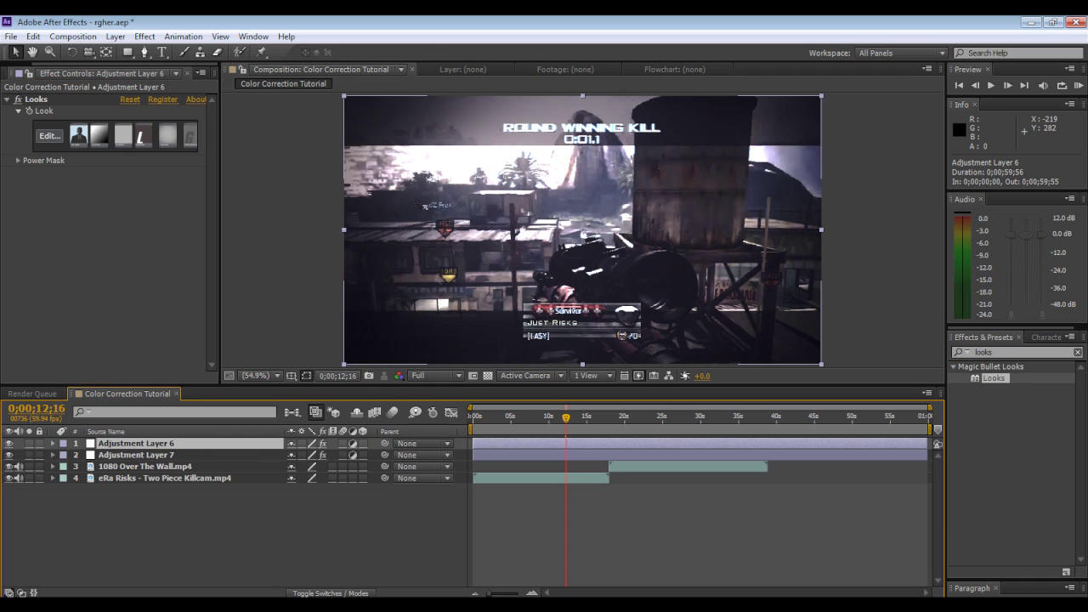
left_click(162, 455)
left_click(136, 454)
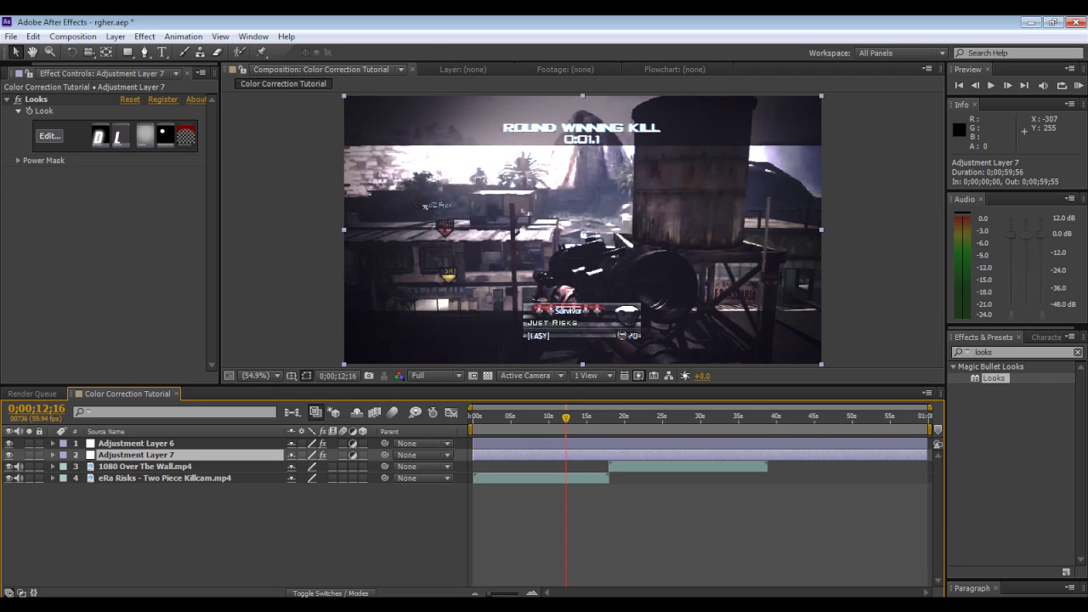
left_click(187, 73)
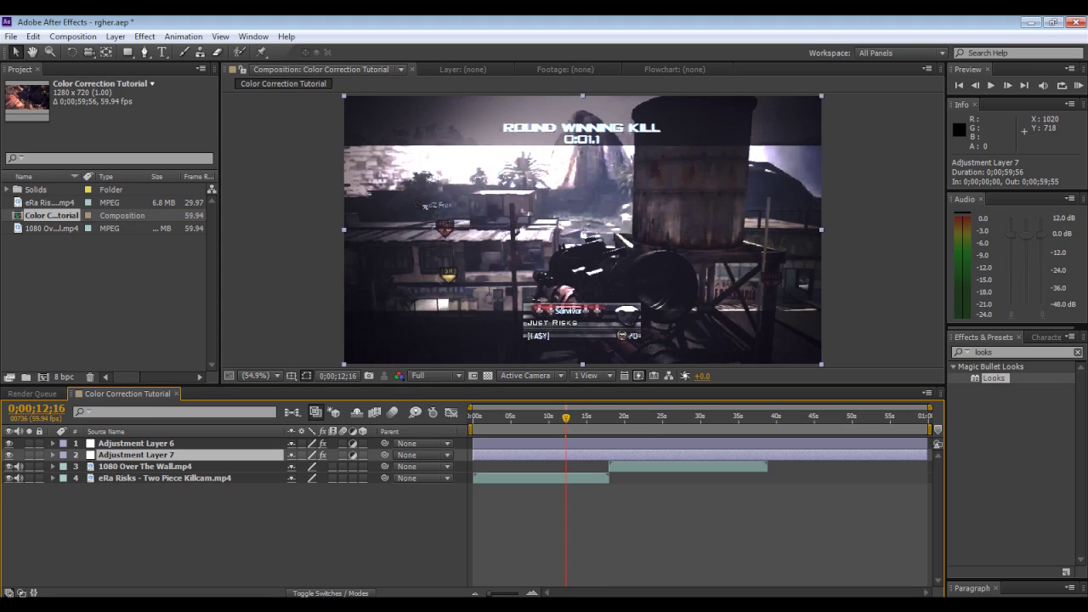
key("alt+Tab")
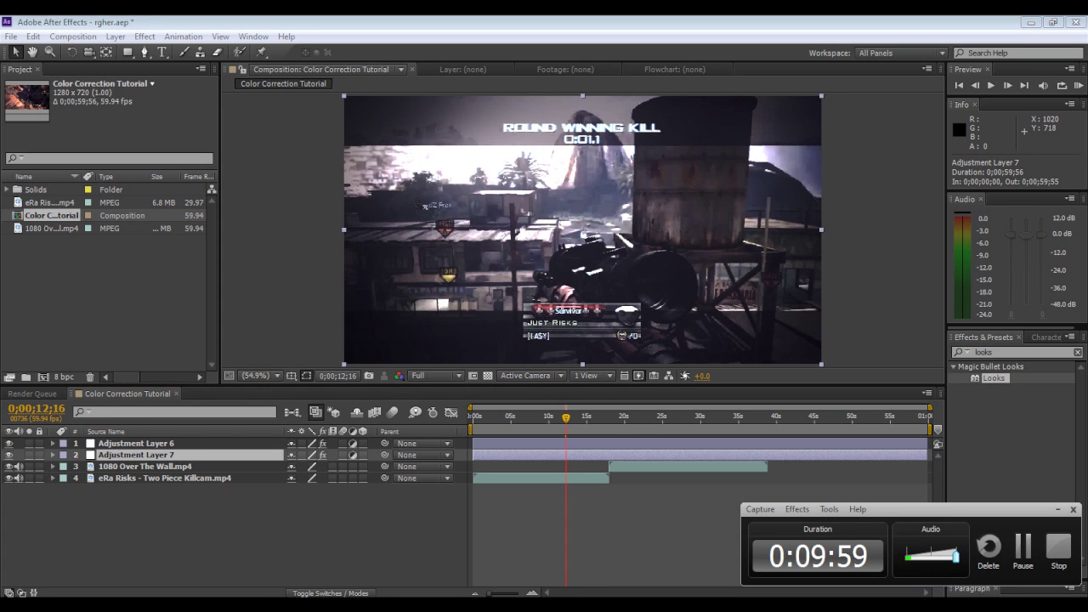